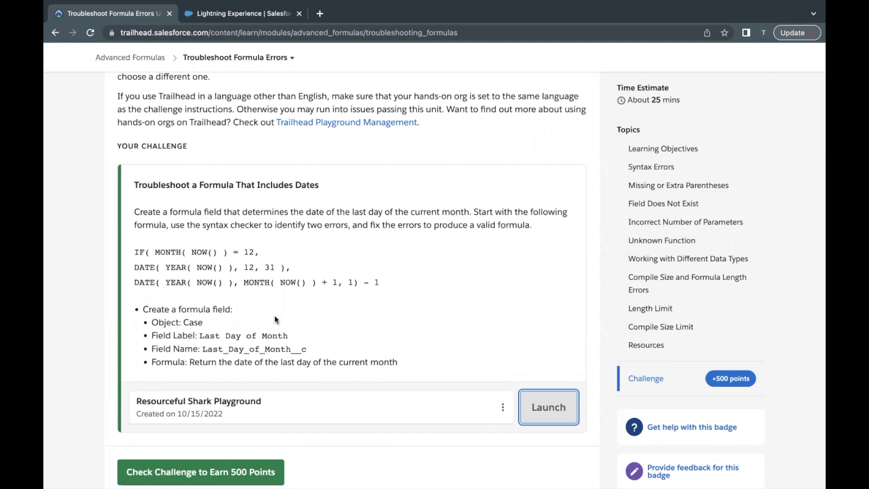
Review the challenge's Case object and current-date formula requirement, then switch to the playground org.
{"action": "left_click_drag", "start_coordinate": [182, 322], "coordinate": [203, 323]}
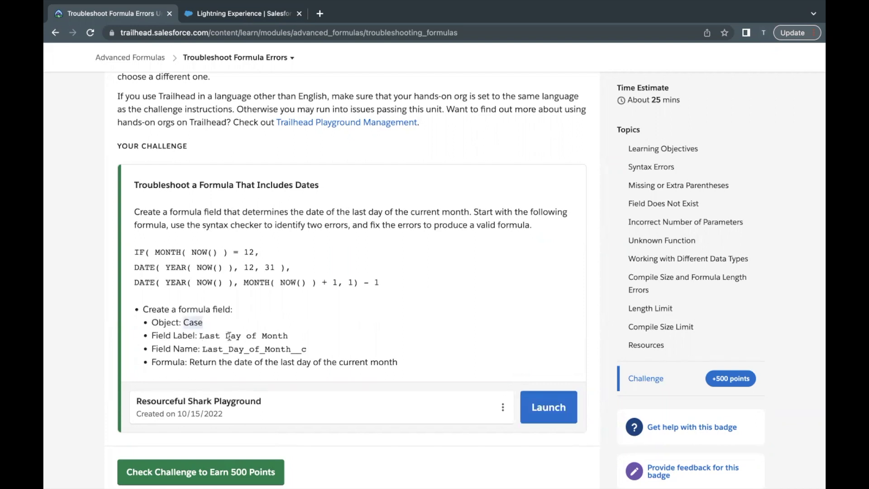
{"action": "left_click", "coordinate": [221, 337]}
{"action": "left_click_drag", "start_coordinate": [235, 363], "coordinate": [364, 365]}
{"action": "double_click", "coordinate": [364, 365]}
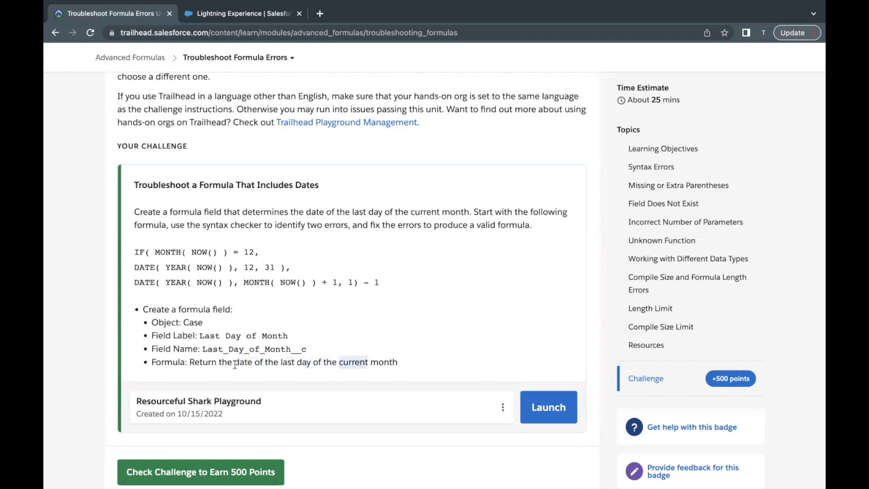
{"action": "double_click", "coordinate": [243, 365]}
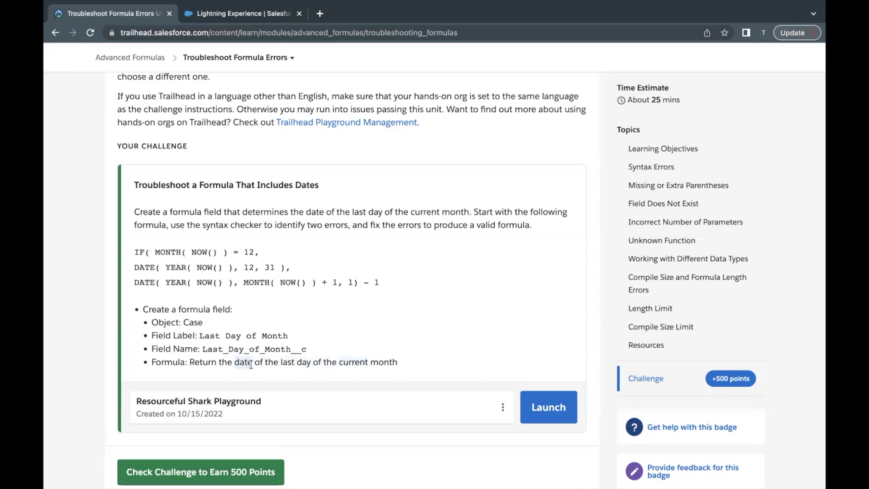
{"action": "left_click", "coordinate": [251, 364]}
{"action": "left_click", "coordinate": [246, 17]}
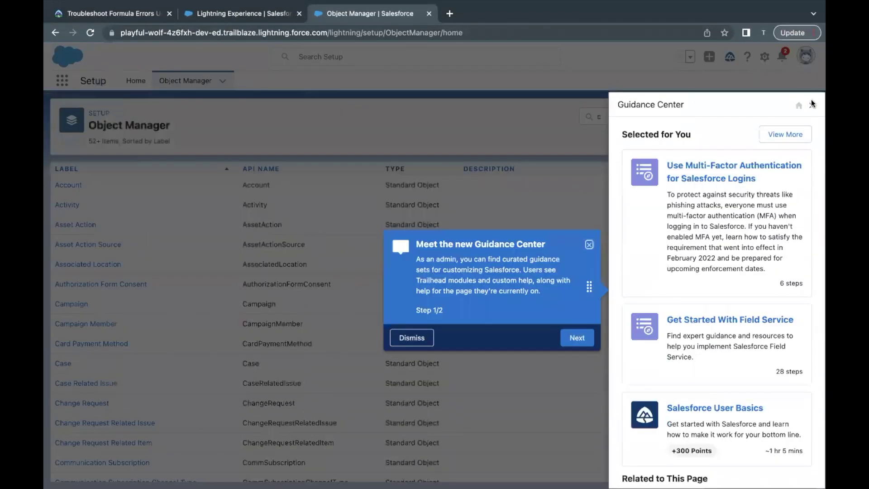
Filter Object Manager for 'case' and start a new custom field under Case Fields & Relationships.
{"action": "left_click", "coordinate": [812, 104]}
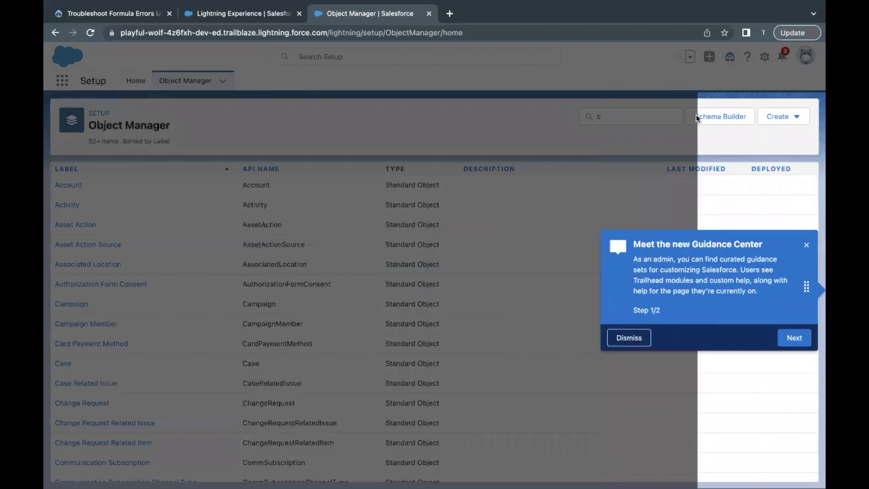
{"action": "left_click", "coordinate": [629, 115]}
{"action": "type", "text": "case"}
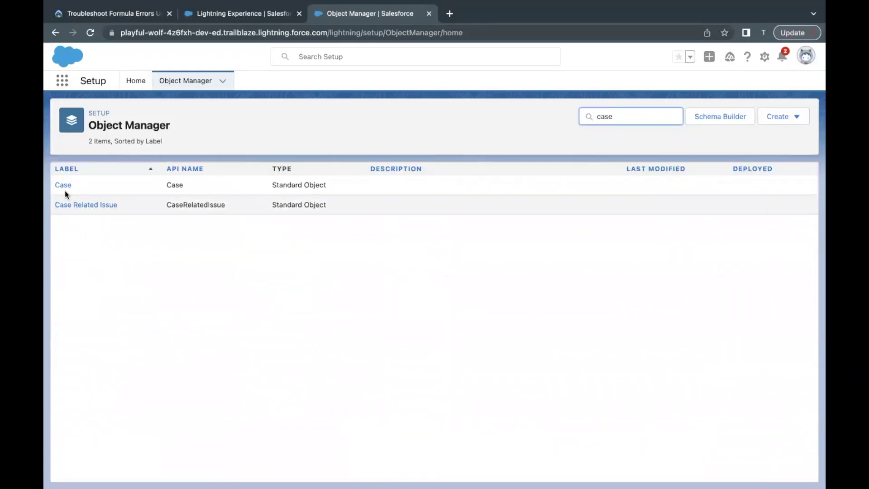
{"action": "left_click", "coordinate": [65, 186]}
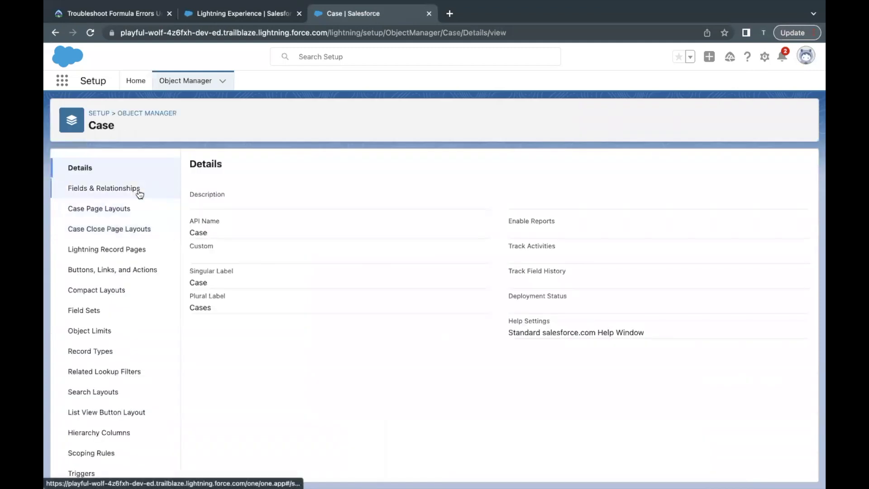
{"action": "left_click", "coordinate": [137, 191]}
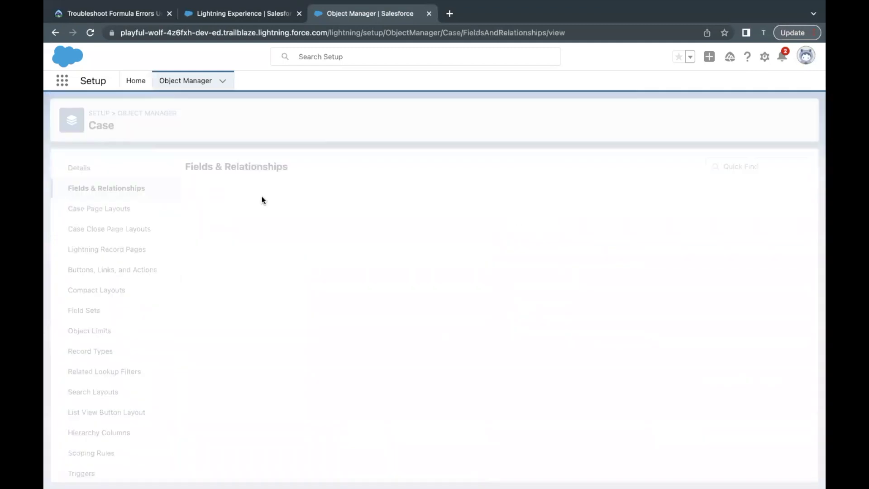
{"action": "left_click", "coordinate": [563, 167]}
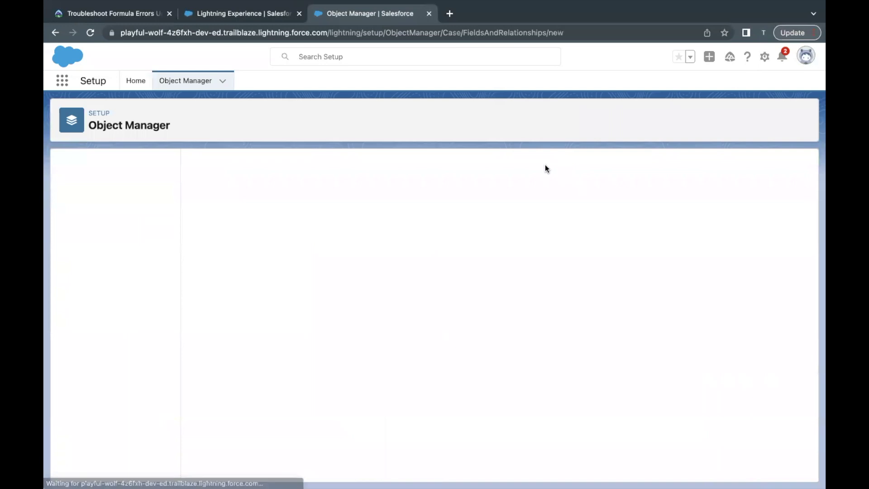
Copy the field label 'Last Day of Month' from the challenge instructions.
{"action": "left_click", "coordinate": [132, 17]}
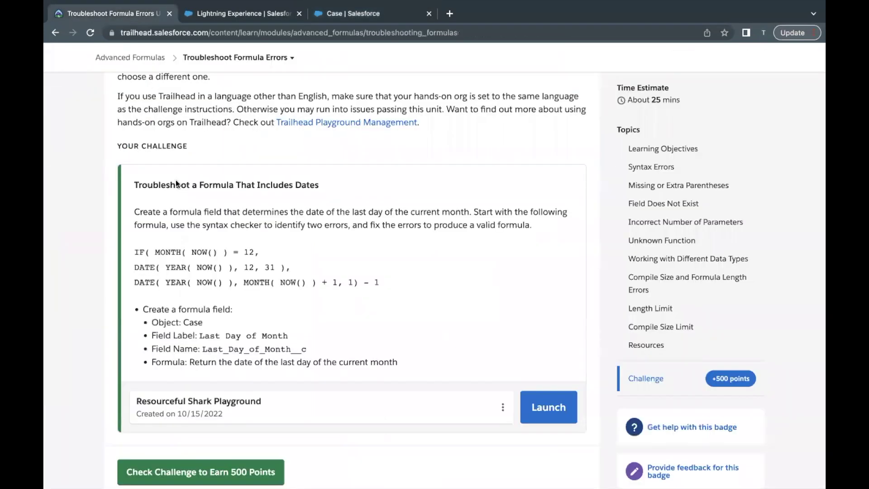
{"action": "left_click_drag", "start_coordinate": [199, 336], "coordinate": [290, 337]}
{"action": "key", "text": "ctrl+c"}
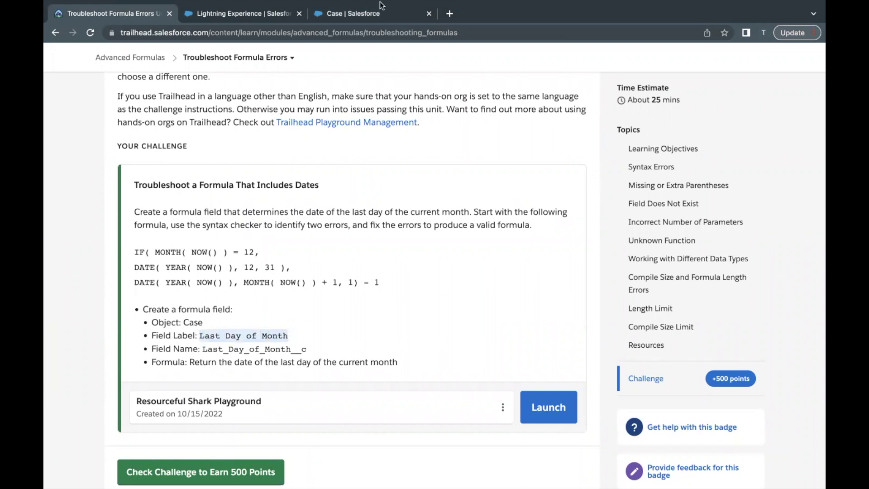
{"action": "left_click", "coordinate": [366, 13]}
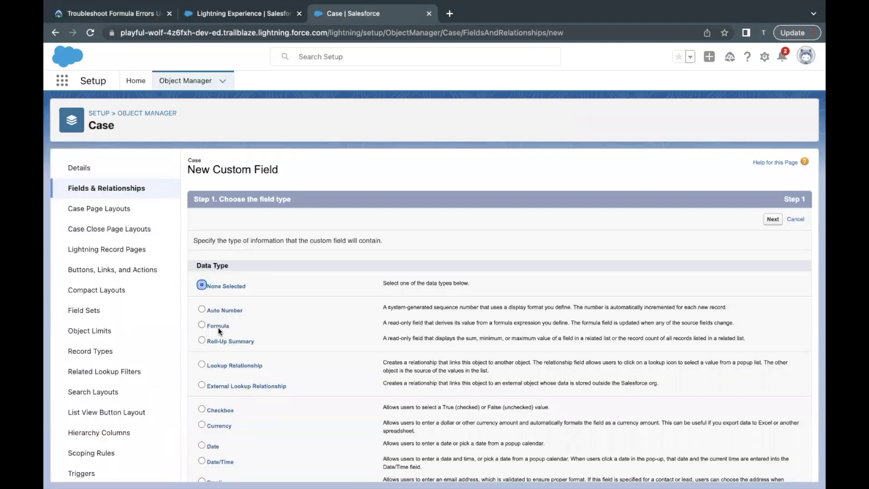
Choose Formula, label the field 'Last Day of Month' and set the return type to Date.
{"action": "left_click", "coordinate": [772, 220]}
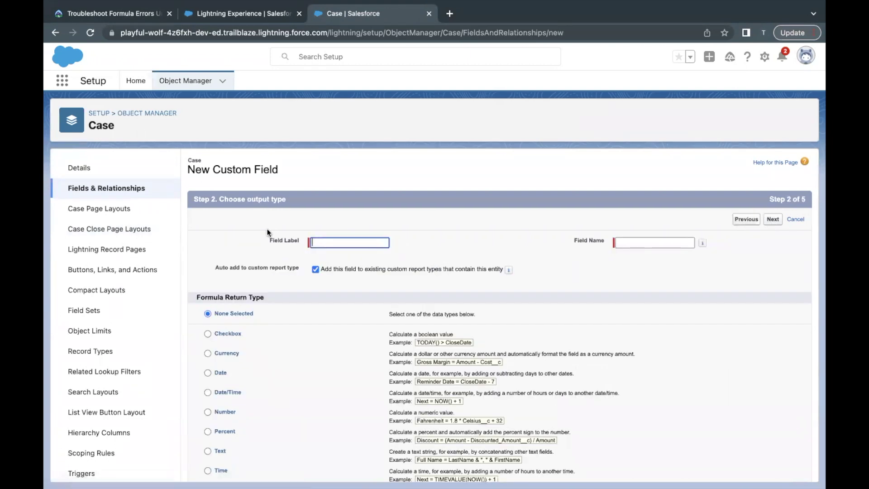
{"action": "key", "text": "ctrl+v"}
{"action": "left_click", "coordinate": [554, 242]}
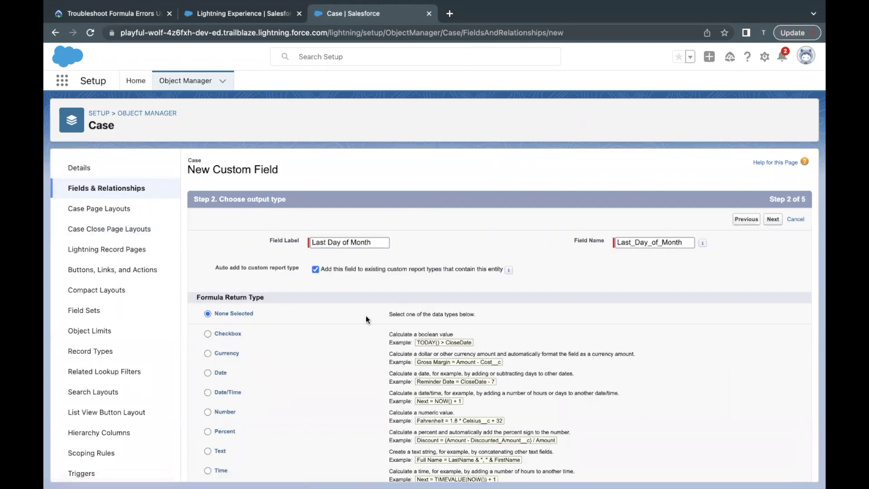
{"action": "scroll", "coordinate": [305, 393], "scroll_direction": "down", "scroll_amount": 2}
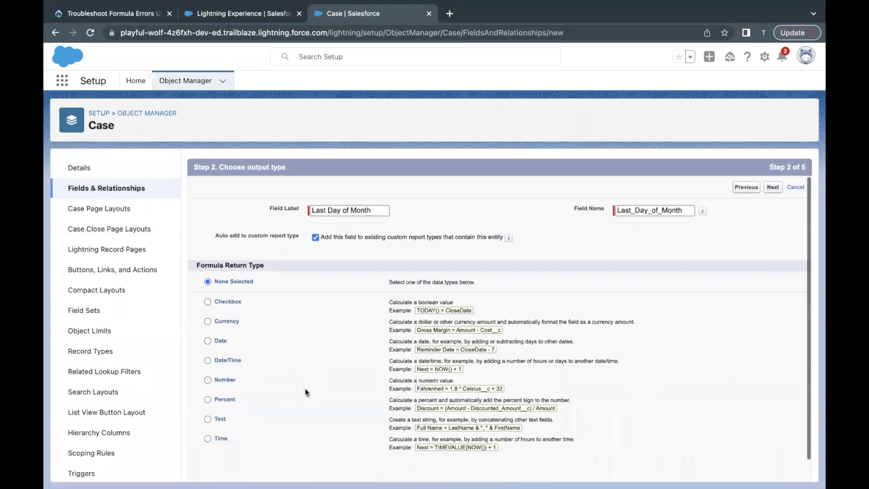
{"action": "left_click", "coordinate": [210, 340]}
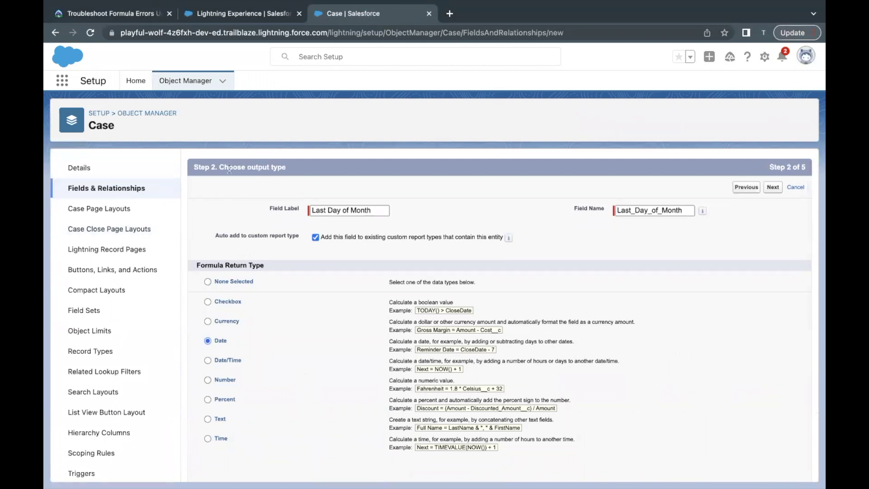
Recheck the formula requirement in the challenge and advance to the formula entry step.
{"action": "mouse_move", "coordinate": [81, 5]}
{"action": "left_click", "coordinate": [94, 43]}
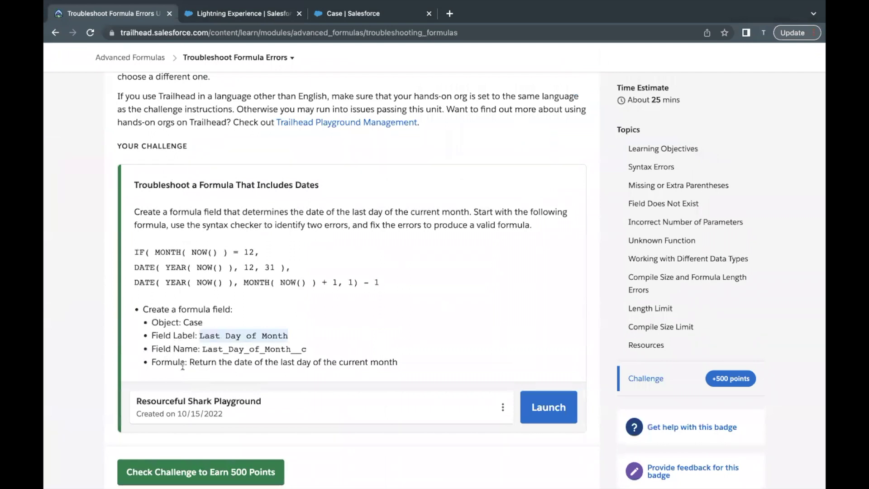
{"action": "left_click_drag", "start_coordinate": [190, 363], "coordinate": [291, 364]}
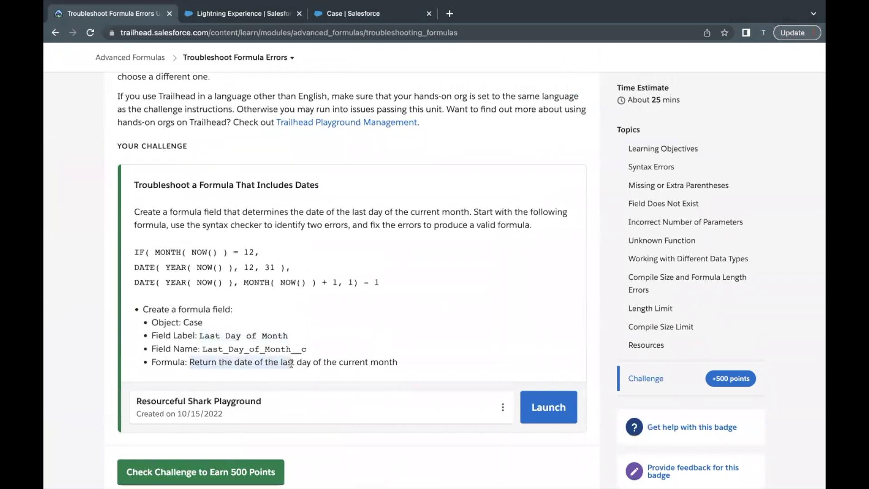
{"action": "left_click", "coordinate": [363, 20]}
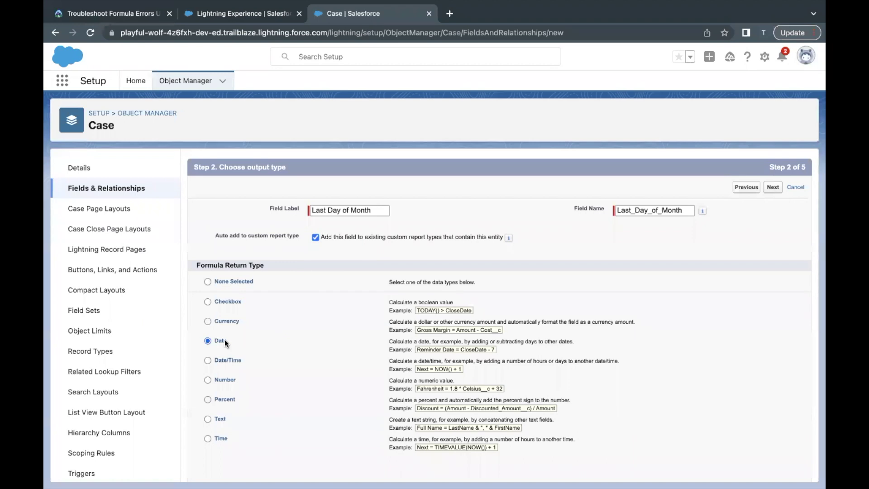
{"action": "left_click", "coordinate": [775, 183]}
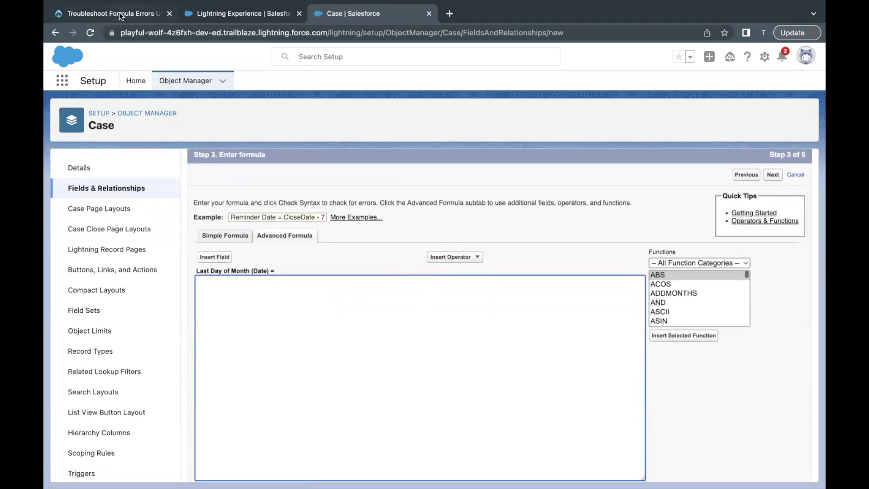
Paste the challenge's three-line IF/DATE starting formula into the Advanced Formula editor.
{"action": "left_click", "coordinate": [118, 14]}
{"action": "left_click", "coordinate": [135, 252]}
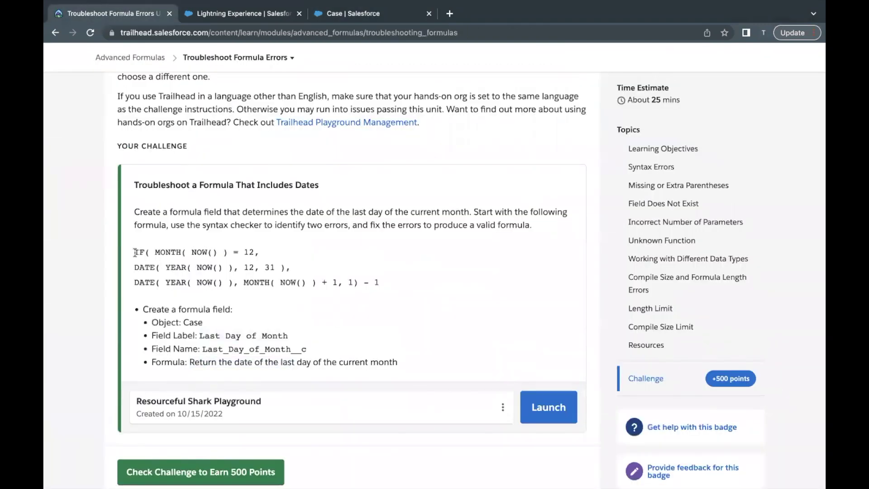
{"action": "left_click_drag", "start_coordinate": [135, 252], "coordinate": [382, 292]}
{"action": "key", "text": "ctrl+c"}
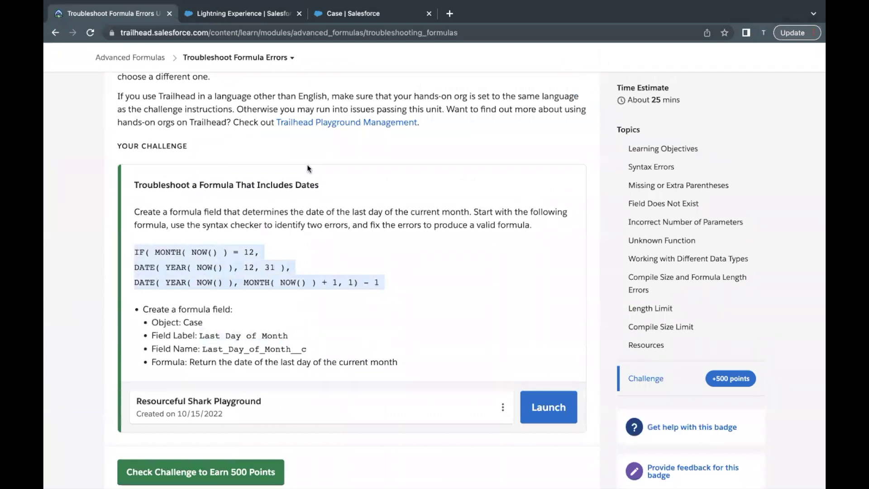
{"action": "left_click", "coordinate": [361, 20]}
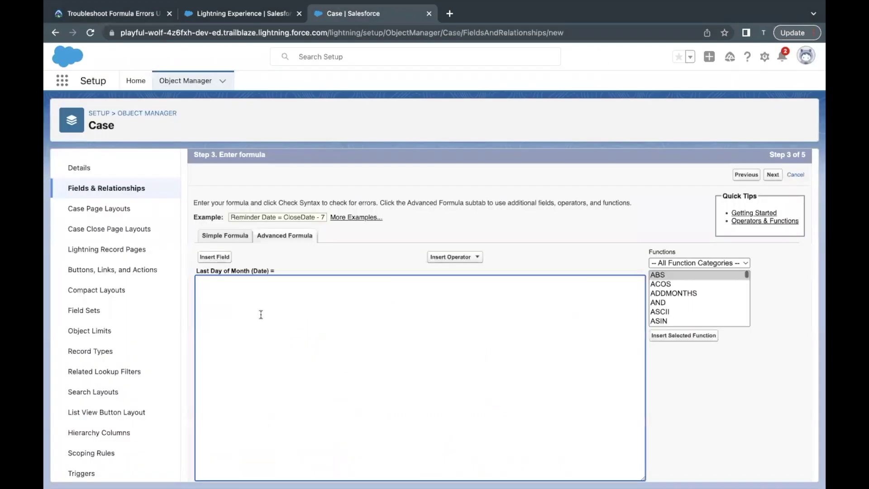
{"action": "key", "text": "ctrl+v"}
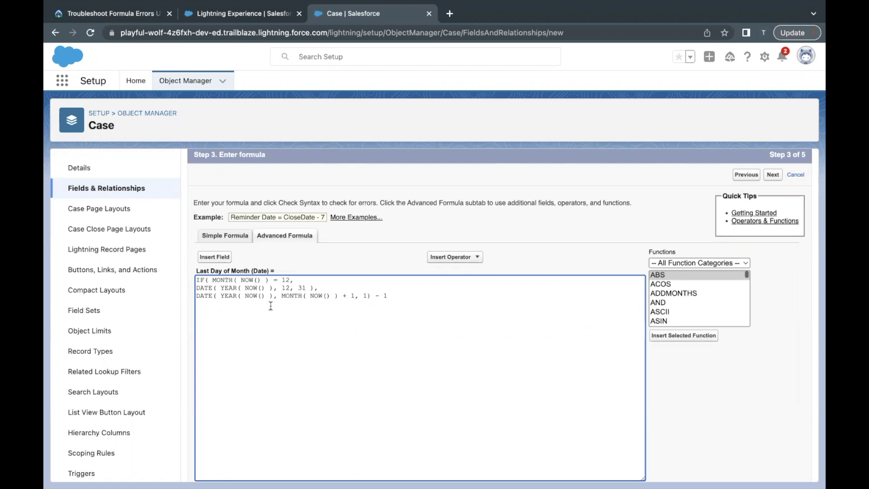
{"action": "scroll", "coordinate": [270, 306], "scroll_direction": "down", "scroll_amount": 3}
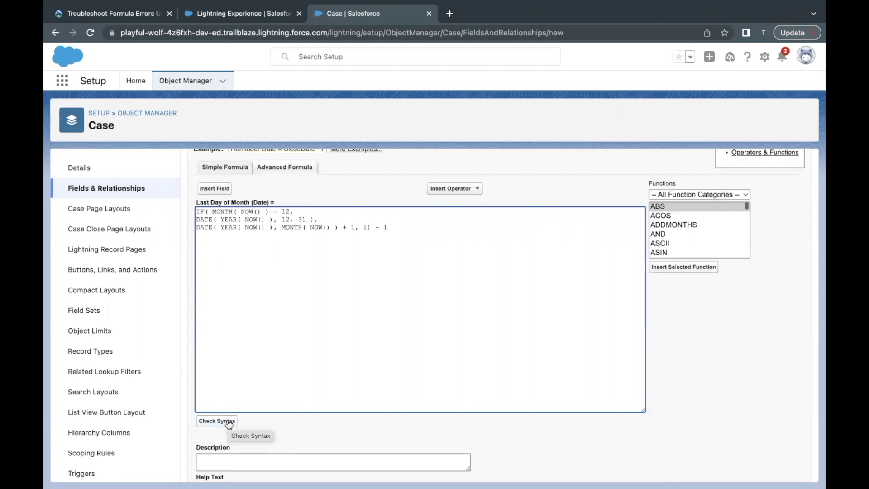
Run Check Syntax, then add the missing closing parenthesis at the end of line 3.
{"action": "left_click", "coordinate": [228, 421]}
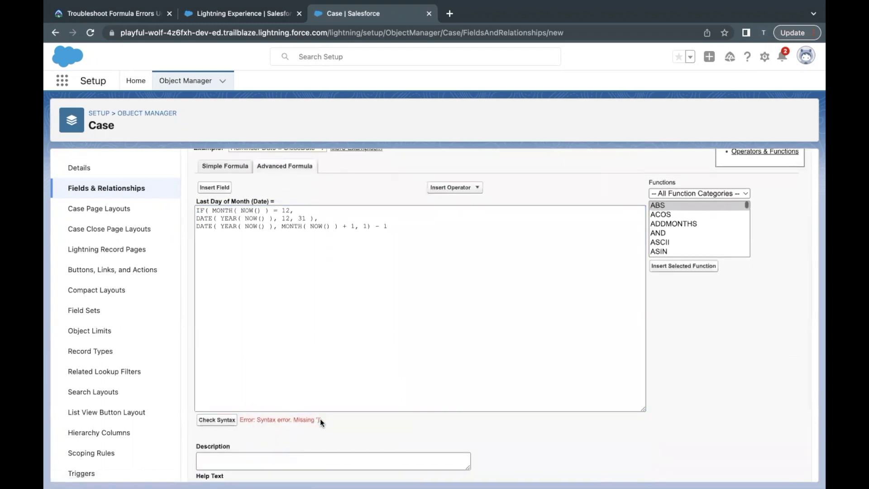
{"action": "scroll", "coordinate": [320, 419], "scroll_direction": "up", "scroll_amount": 2}
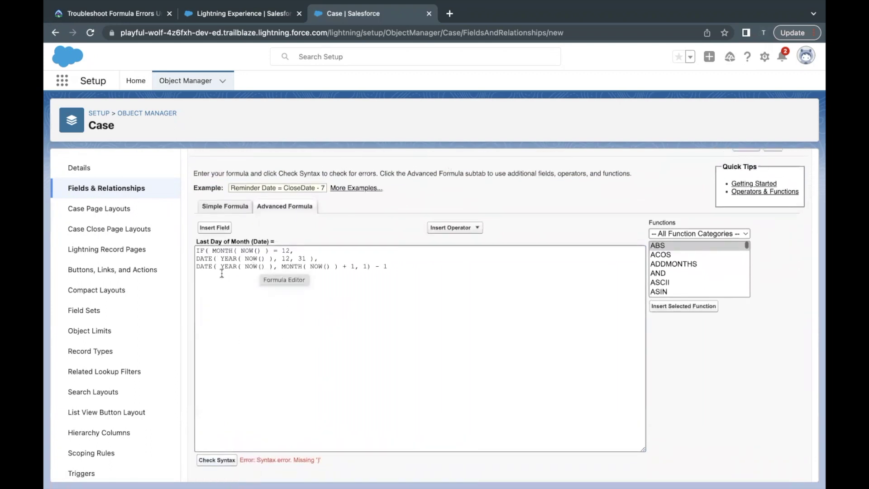
{"action": "double_click", "coordinate": [233, 251]}
{"action": "left_click_drag", "start_coordinate": [233, 251], "coordinate": [269, 251]}
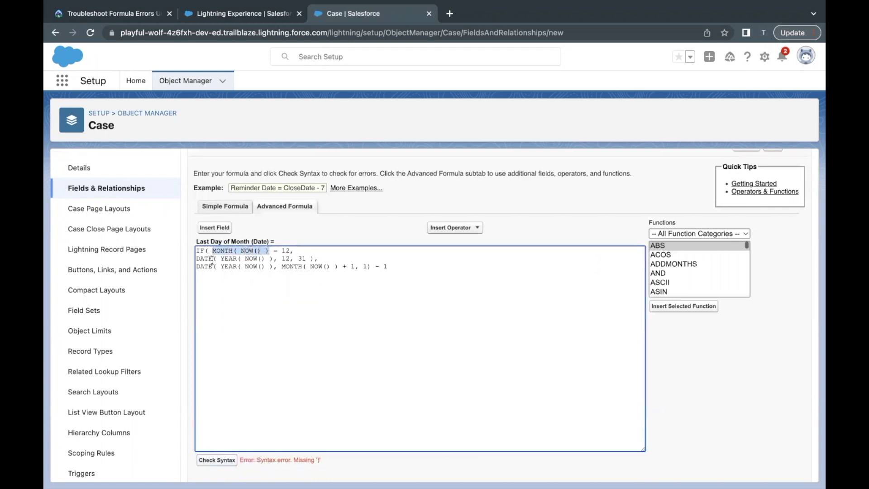
{"action": "left_click_drag", "start_coordinate": [213, 258], "coordinate": [271, 258]}
{"action": "left_click", "coordinate": [270, 258]}
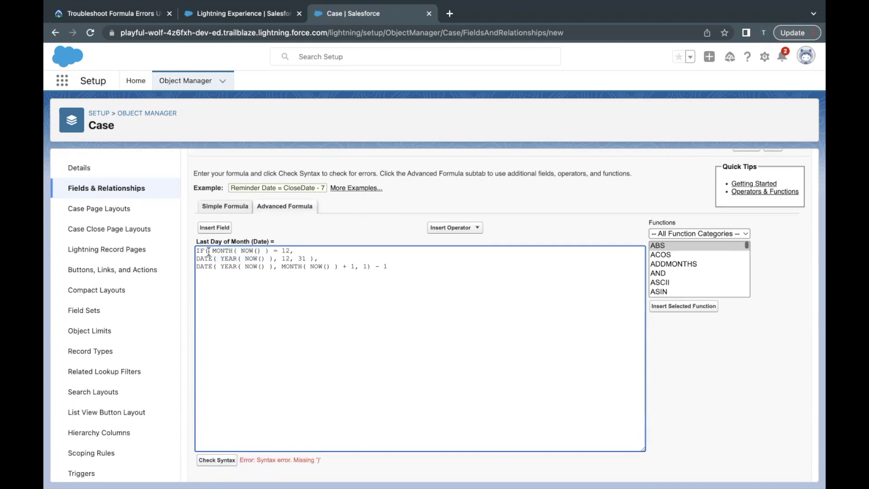
{"action": "left_click", "coordinate": [394, 265]}
{"action": "type", "text": ")"}
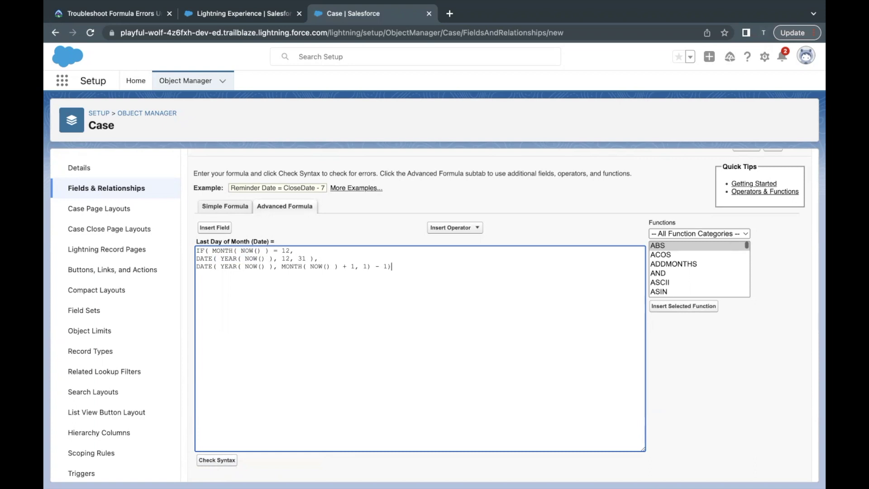
Insert an IF function template below the formula from the Functions list.
{"action": "left_click", "coordinate": [213, 250]}
{"action": "left_click", "coordinate": [401, 267]}
{"action": "left_click", "coordinate": [707, 271]}
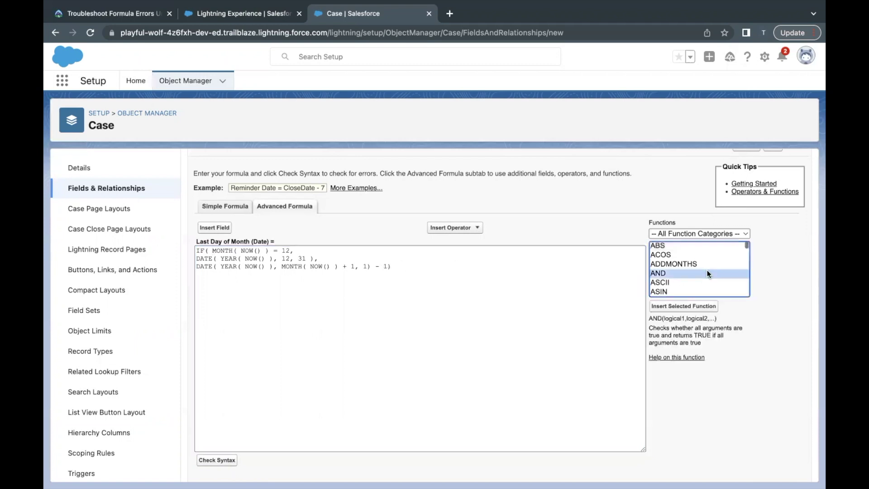
{"action": "key", "text": "i"}
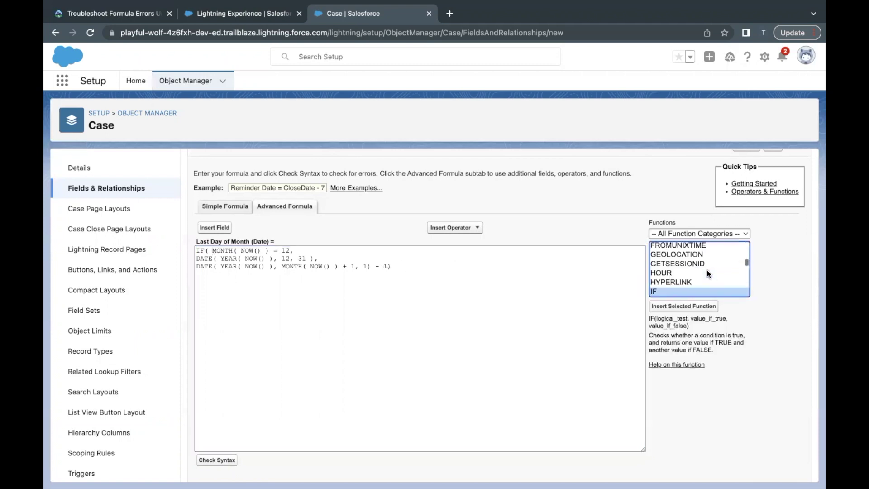
{"action": "left_click", "coordinate": [657, 307]}
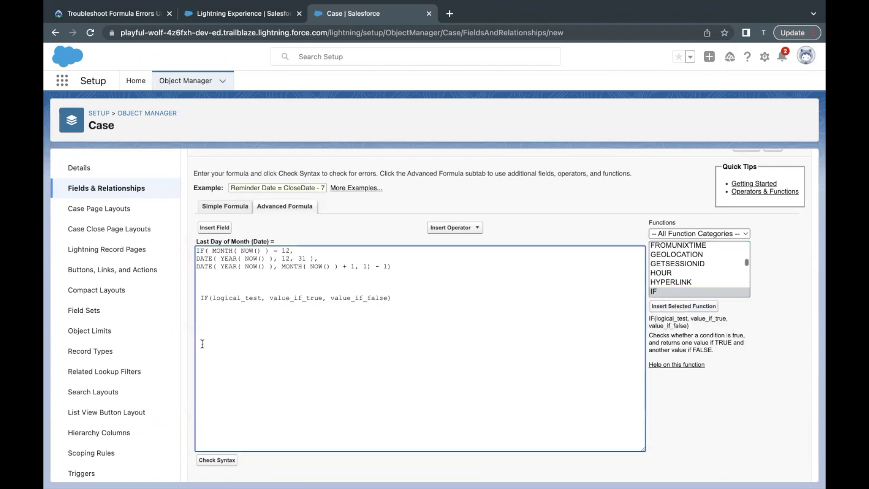
Match the IF template's logical_test and value_if_true to the MONTH( NOW() ) = 12 condition.
{"action": "left_click_drag", "start_coordinate": [197, 300], "coordinate": [398, 296]}
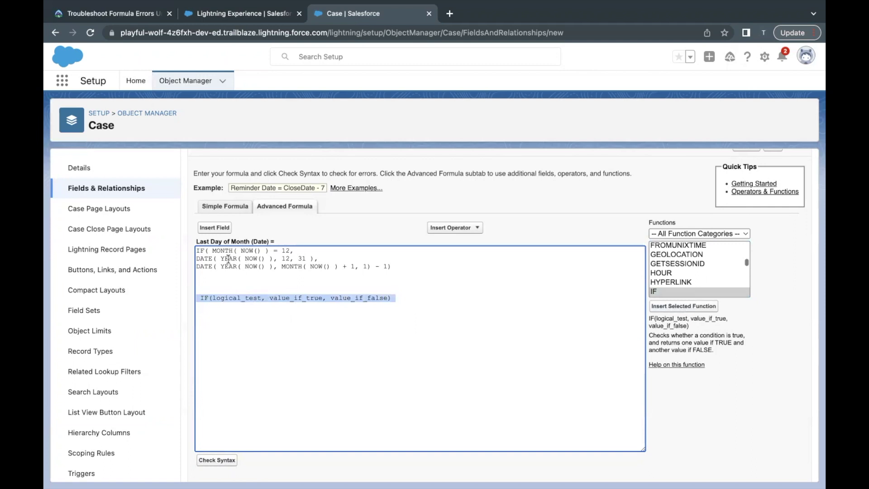
{"action": "left_click_drag", "start_coordinate": [211, 251], "coordinate": [360, 273]}
{"action": "left_click", "coordinate": [360, 272]}
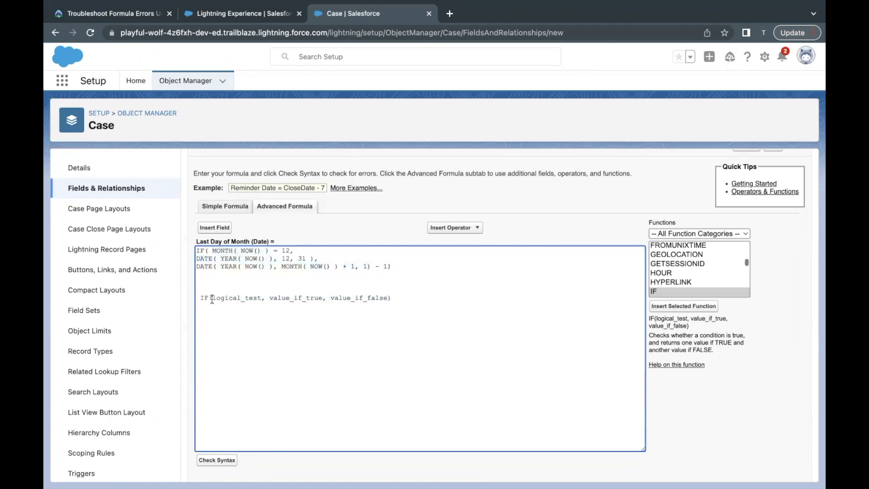
{"action": "left_click_drag", "start_coordinate": [212, 299], "coordinate": [262, 298]}
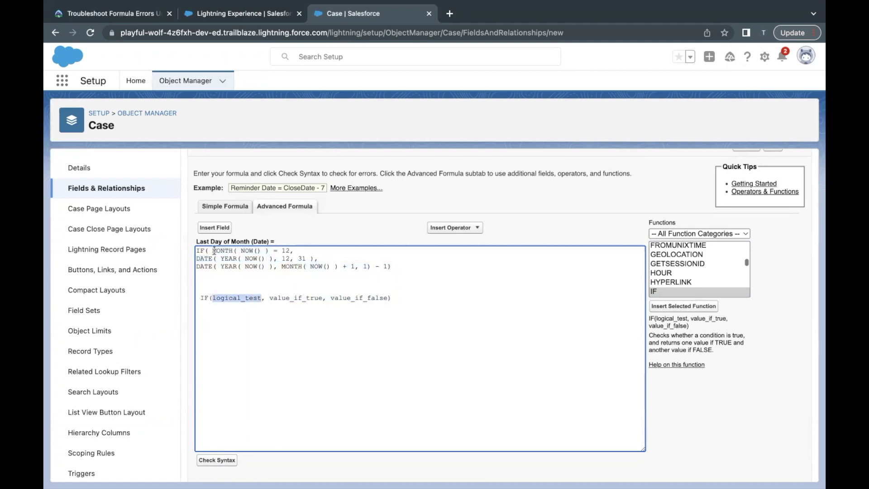
{"action": "left_click_drag", "start_coordinate": [212, 250], "coordinate": [290, 251]}
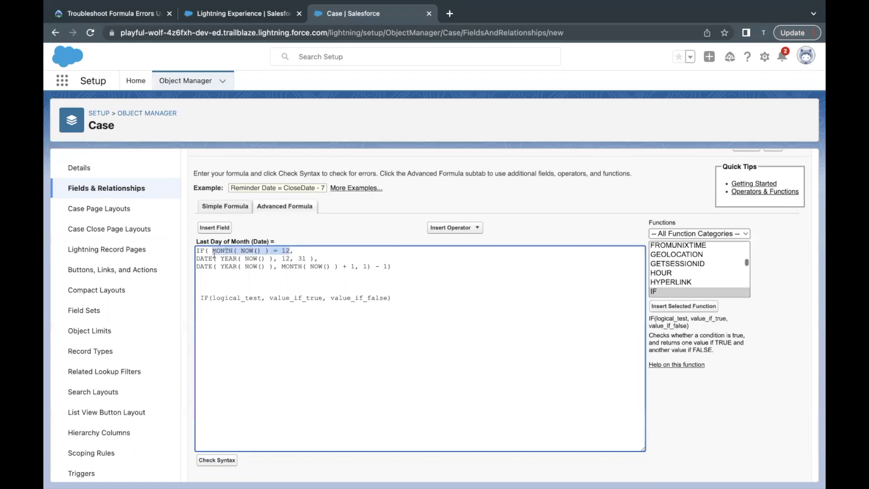
{"action": "left_click", "coordinate": [288, 300]}
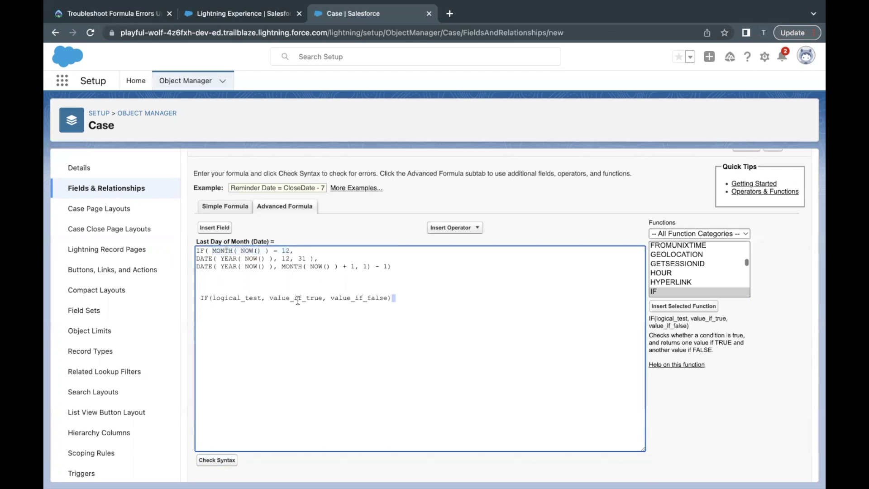
{"action": "double_click", "coordinate": [306, 298]}
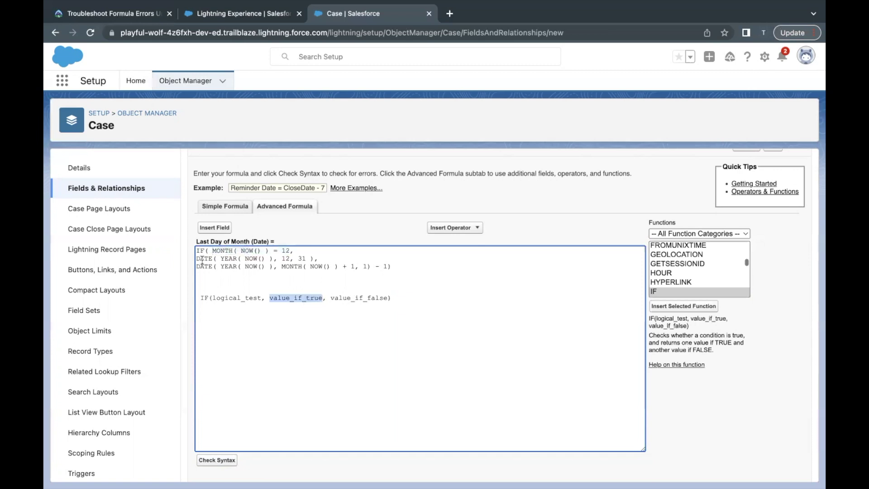
Review the year-end DATE, the next-month DATE and the NOW() calls in the formula.
{"action": "mouse_move", "coordinate": [197, 259]}
{"action": "left_mouse_down"}
{"action": "mouse_move", "coordinate": [312, 260]}
{"action": "mouse_move", "coordinate": [212, 252]}
{"action": "left_mouse_up"}
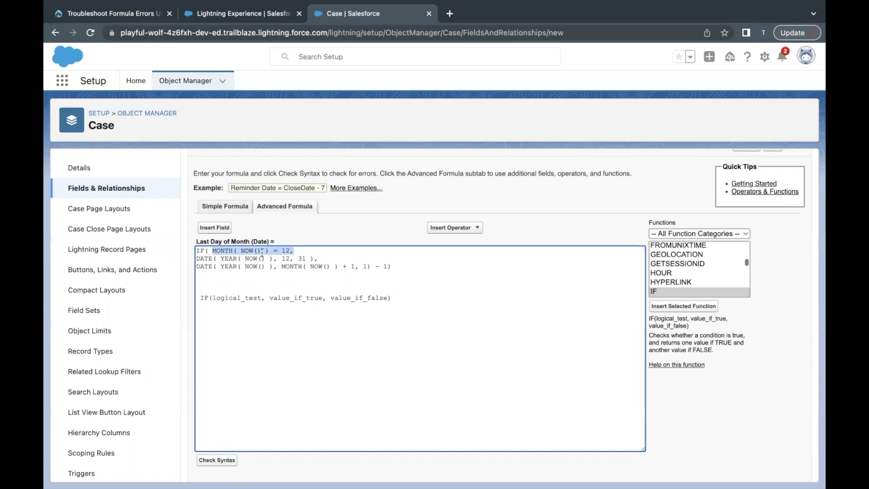
{"action": "left_click_drag", "start_coordinate": [197, 258], "coordinate": [311, 257]}
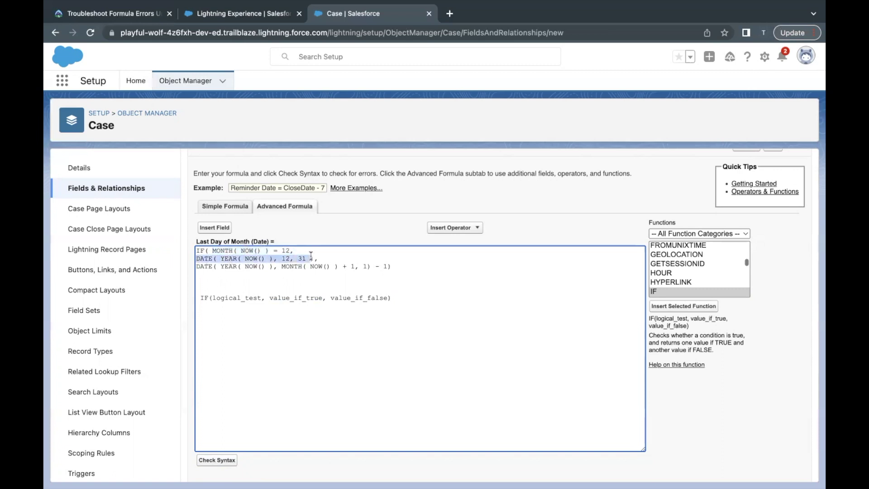
{"action": "left_click", "coordinate": [212, 250]}
{"action": "left_click_drag", "start_coordinate": [241, 250], "coordinate": [290, 251]}
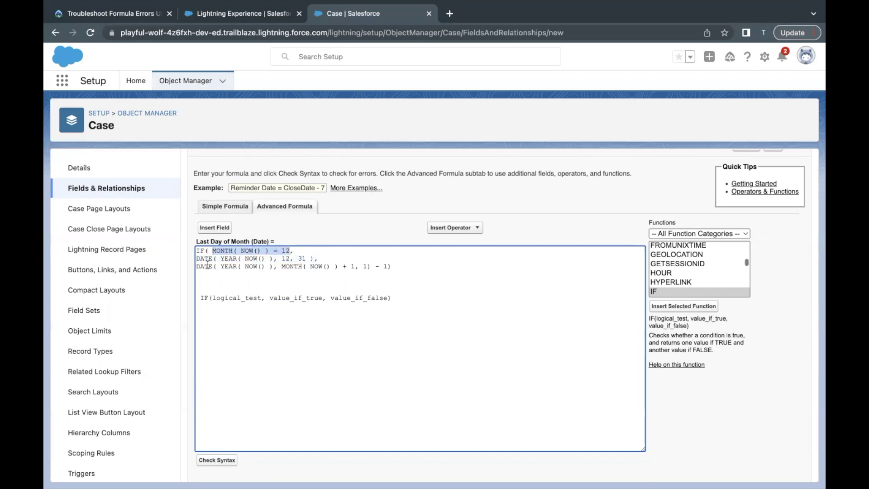
{"action": "left_click_drag", "start_coordinate": [198, 266], "coordinate": [393, 267]}
{"action": "left_click", "coordinate": [393, 267]}
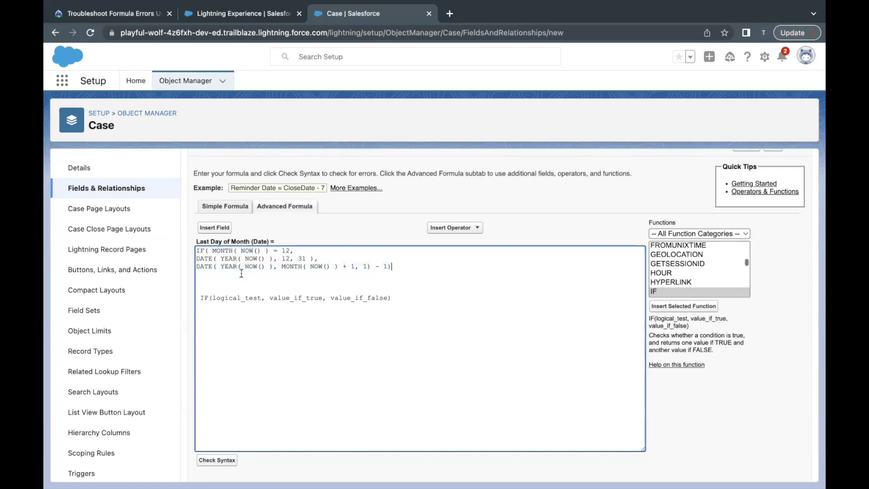
{"action": "double_click", "coordinate": [249, 251]}
{"action": "left_click", "coordinate": [241, 252]}
{"action": "left_click_drag", "start_coordinate": [241, 252], "coordinate": [262, 252]}
Read the NOW function's description in the Functions list, then move on to TODAY.
{"action": "left_click", "coordinate": [667, 265]}
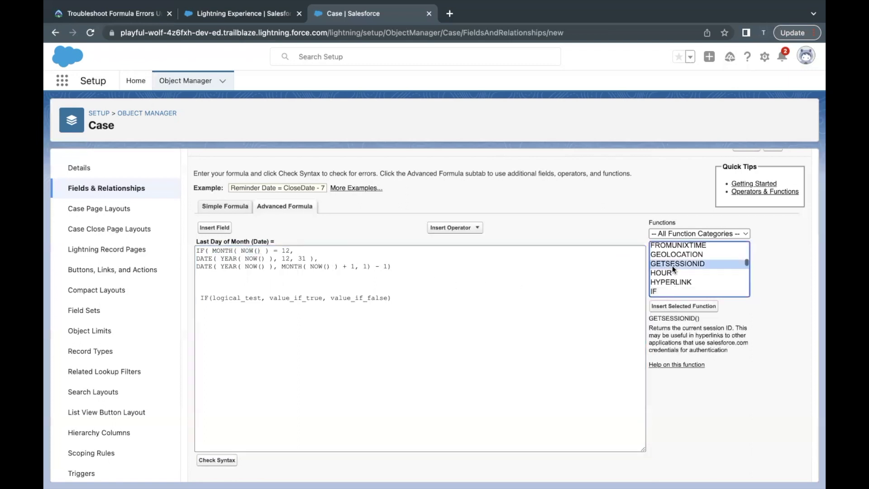
{"action": "type", "text": "now"}
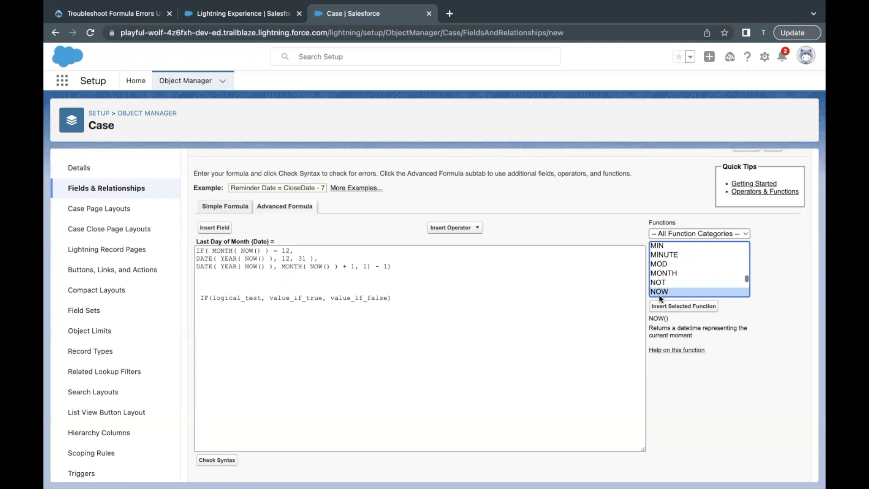
{"action": "left_click", "coordinate": [650, 329]}
{"action": "left_click_drag", "start_coordinate": [650, 330], "coordinate": [684, 334]}
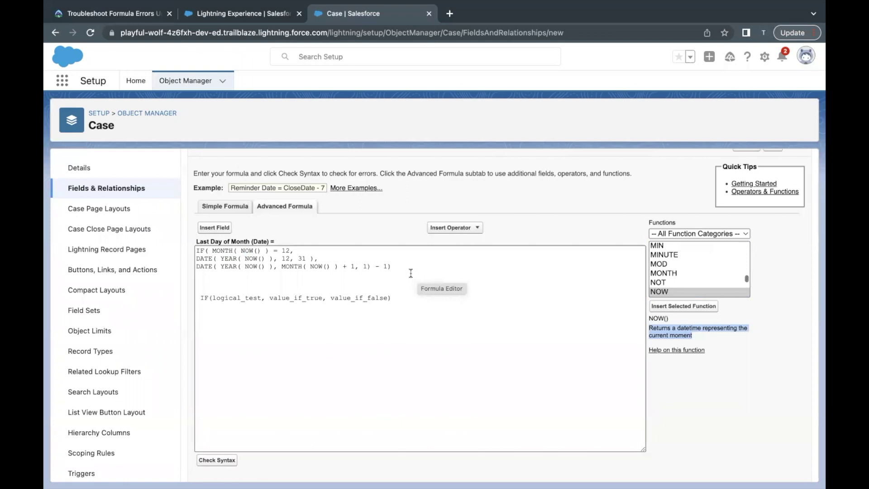
{"action": "left_click", "coordinate": [670, 281]}
{"action": "key", "text": "t"}
{"action": "key", "text": "Down"}
{"action": "key", "text": "Down"}
{"action": "key", "text": "Down"}
{"action": "key", "text": "Down"}
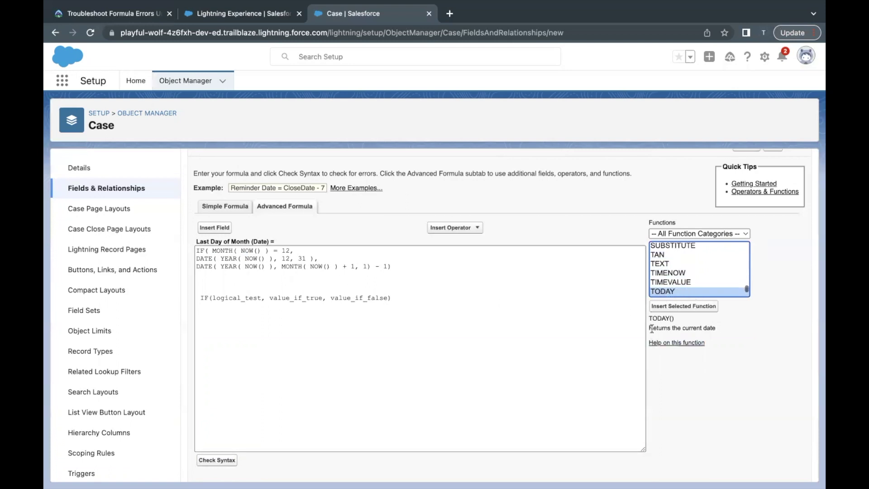
Replace all four NOW() calls across the three formula lines with TODAY().
{"action": "left_click_drag", "start_coordinate": [650, 329], "coordinate": [715, 333]}
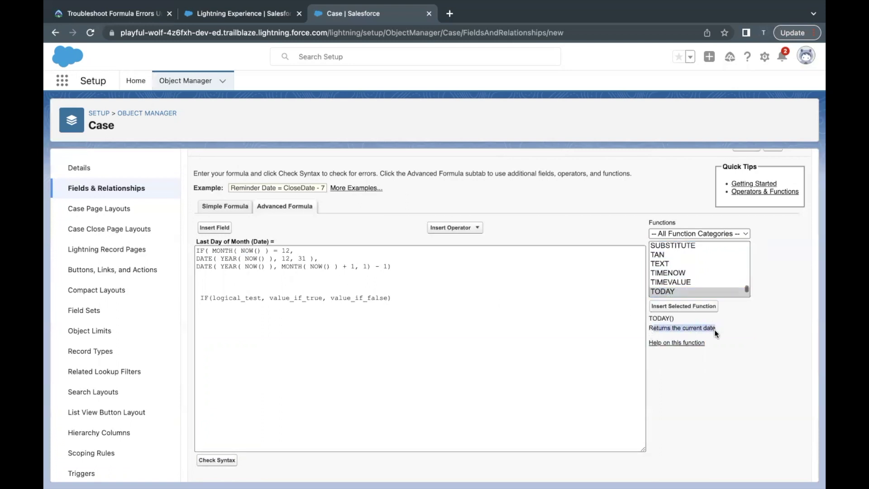
{"action": "double_click", "coordinate": [251, 250]}
{"action": "type", "text": "TODAY"}
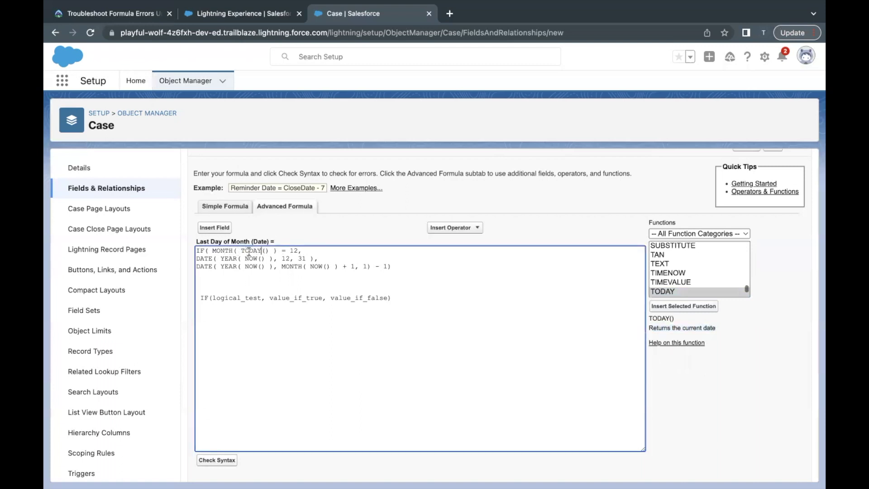
{"action": "double_click", "coordinate": [249, 251]}
{"action": "double_click", "coordinate": [250, 259]}
{"action": "type", "text": "TODAY"}
{"action": "double_click", "coordinate": [251, 267]}
{"action": "type", "text": "TODAY"}
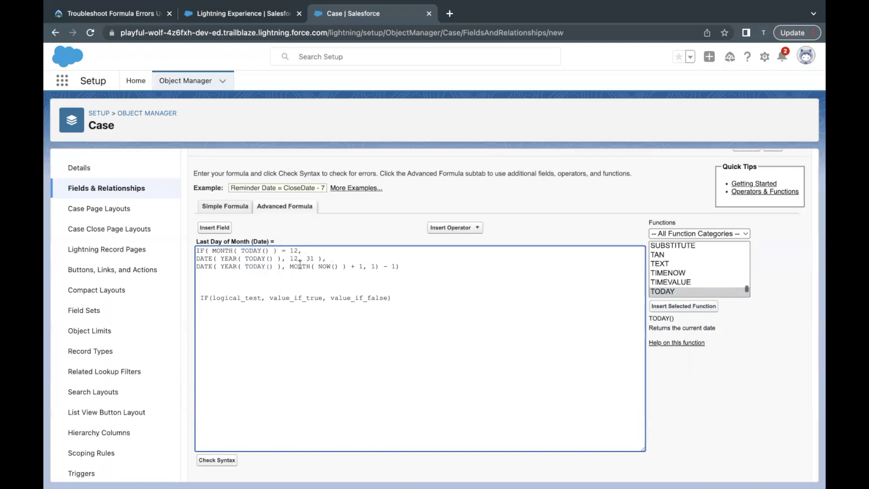
{"action": "double_click", "coordinate": [324, 266]}
{"action": "type", "text": "TODAY"}
{"action": "left_click_drag", "start_coordinate": [197, 251], "coordinate": [409, 267]}
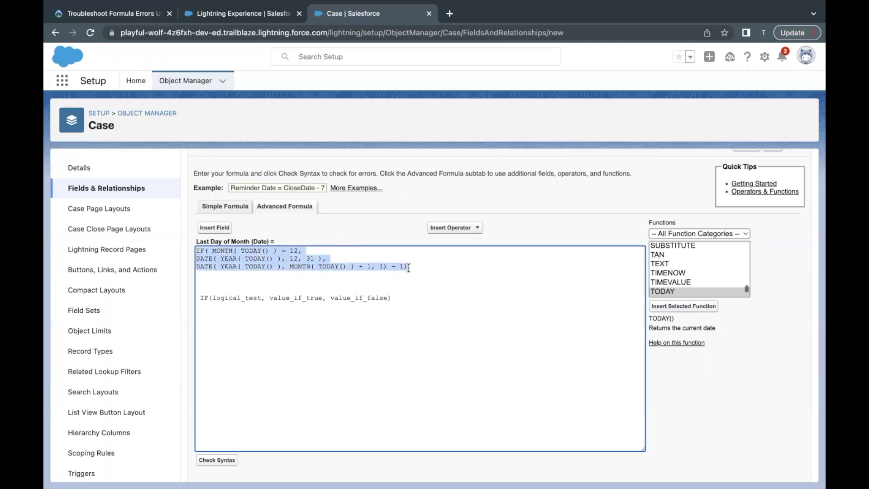
Walk through the MONTH( TODAY() ) = 12 condition and the YEAR( TODAY() ), 12, 31 date.
{"action": "left_click", "coordinate": [409, 268]}
{"action": "left_click_drag", "start_coordinate": [212, 252], "coordinate": [303, 251]}
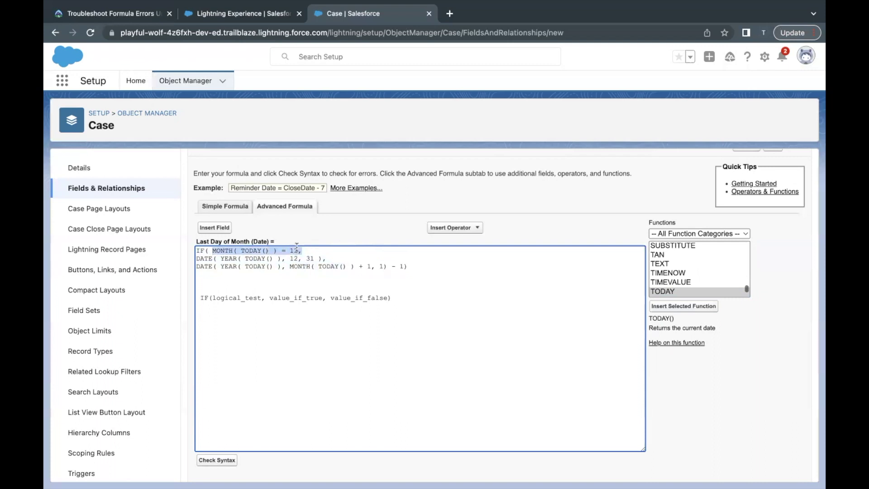
{"action": "left_click", "coordinate": [291, 251]}
{"action": "left_click_drag", "start_coordinate": [291, 251], "coordinate": [300, 250]}
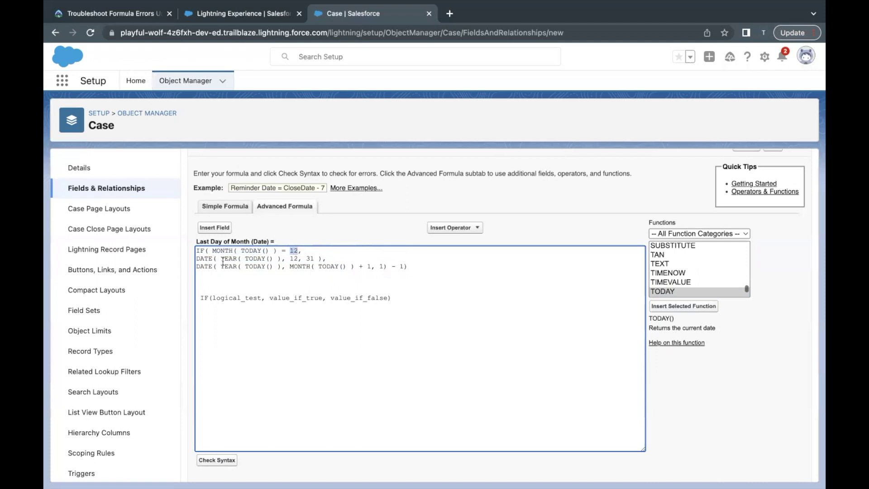
{"action": "left_click_drag", "start_coordinate": [221, 258], "coordinate": [264, 259]}
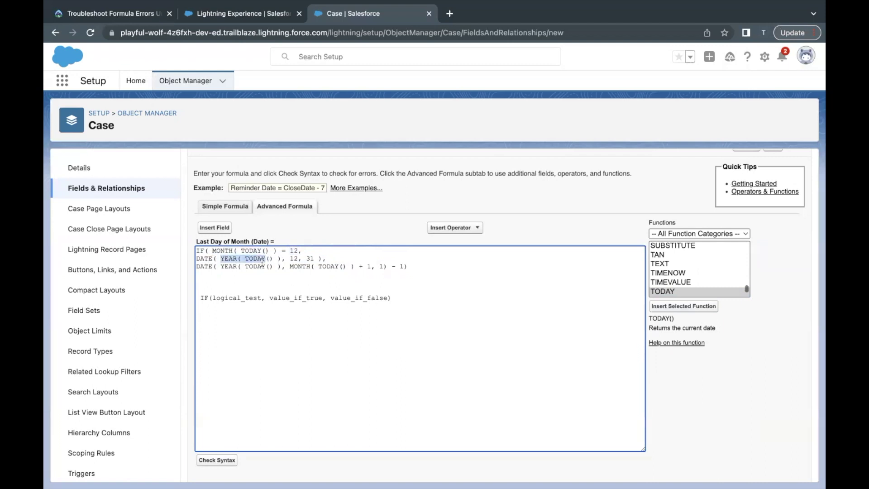
{"action": "left_click", "coordinate": [261, 266]}
{"action": "left_click_drag", "start_coordinate": [221, 259], "coordinate": [301, 260]}
{"action": "left_click", "coordinate": [292, 261]}
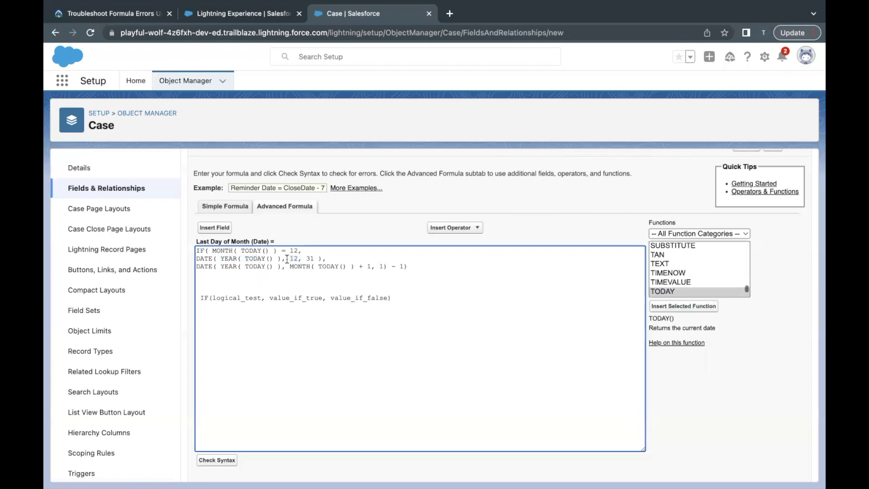
{"action": "left_click_drag", "start_coordinate": [287, 259], "coordinate": [314, 260]}
Walk through line 3's next-month DATE arguments, ending on YEAR( TODAY() ).
{"action": "left_click_drag", "start_coordinate": [212, 252], "coordinate": [301, 252]}
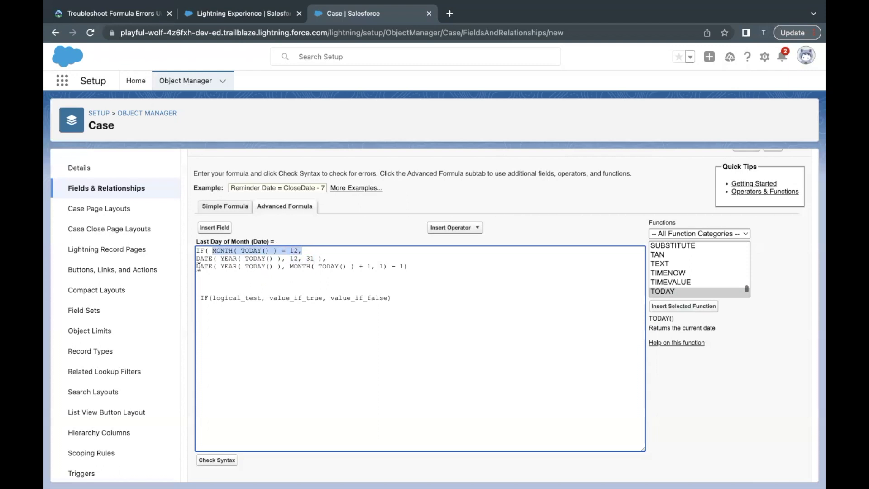
{"action": "mouse_move", "coordinate": [199, 267]}
{"action": "left_mouse_down"}
{"action": "mouse_move", "coordinate": [370, 265]}
{"action": "mouse_move", "coordinate": [199, 265]}
{"action": "left_mouse_up"}
{"action": "left_click", "coordinate": [375, 267]}
{"action": "left_click", "coordinate": [242, 329]}
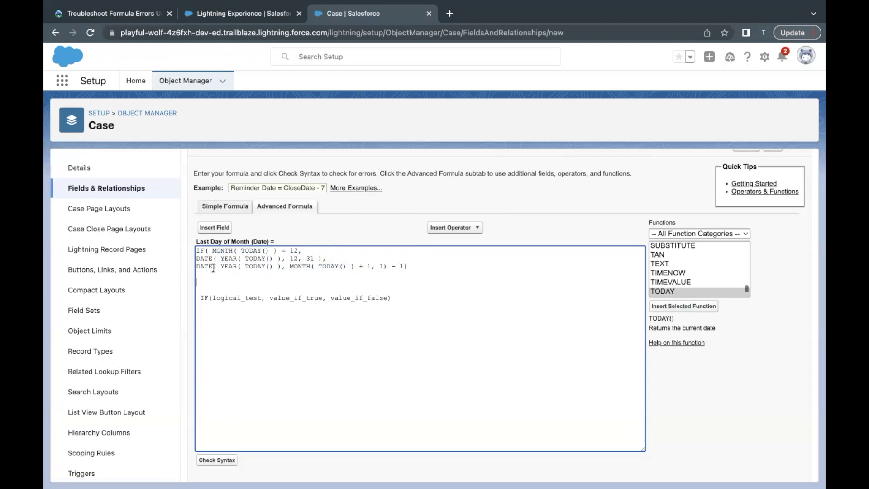
{"action": "left_click_drag", "start_coordinate": [214, 267], "coordinate": [387, 267]}
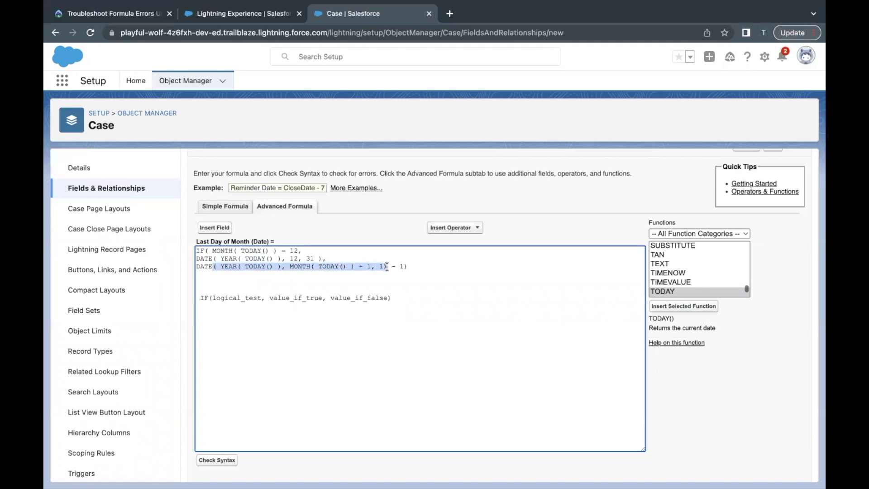
{"action": "left_click", "coordinate": [220, 266]}
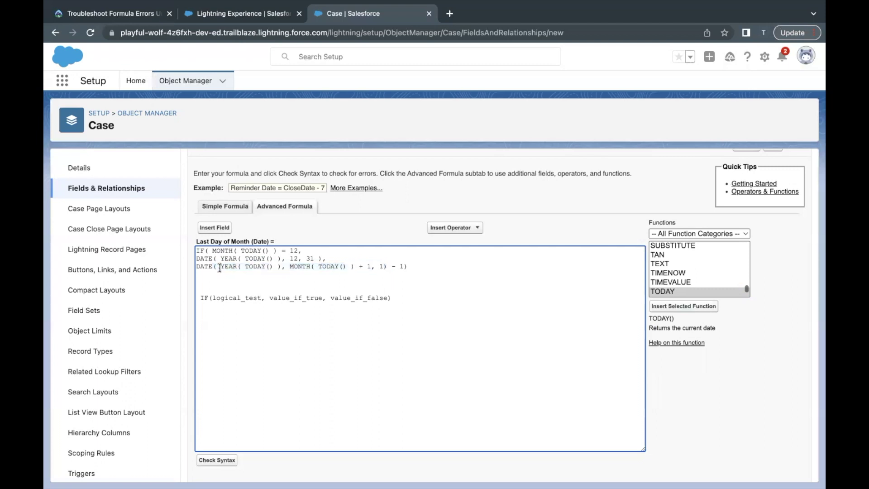
{"action": "left_click_drag", "start_coordinate": [220, 267], "coordinate": [280, 267]}
Type the scratch example (2022/11/1)-1 below the formula, mirroring line 3's DATE arguments.
{"action": "left_click", "coordinate": [247, 288]}
{"action": "type", "text": "2022"}
{"action": "left_click_drag", "start_coordinate": [217, 267], "coordinate": [372, 269]}
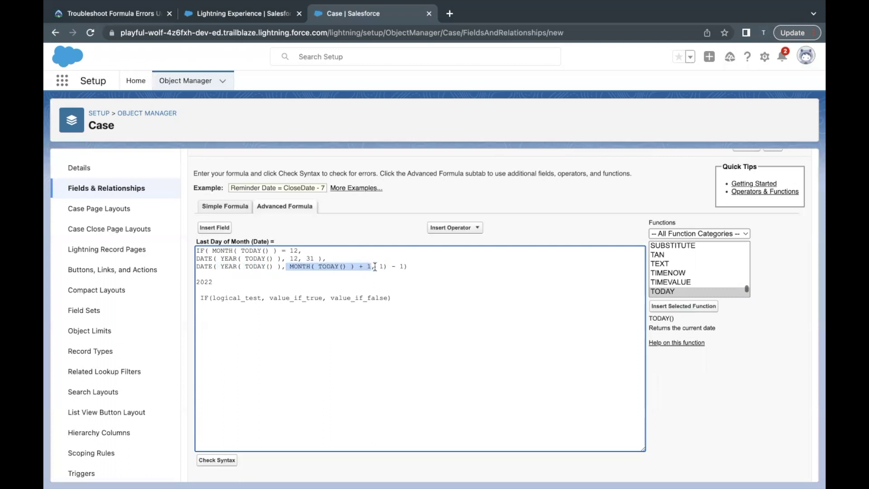
{"action": "left_click", "coordinate": [234, 282]}
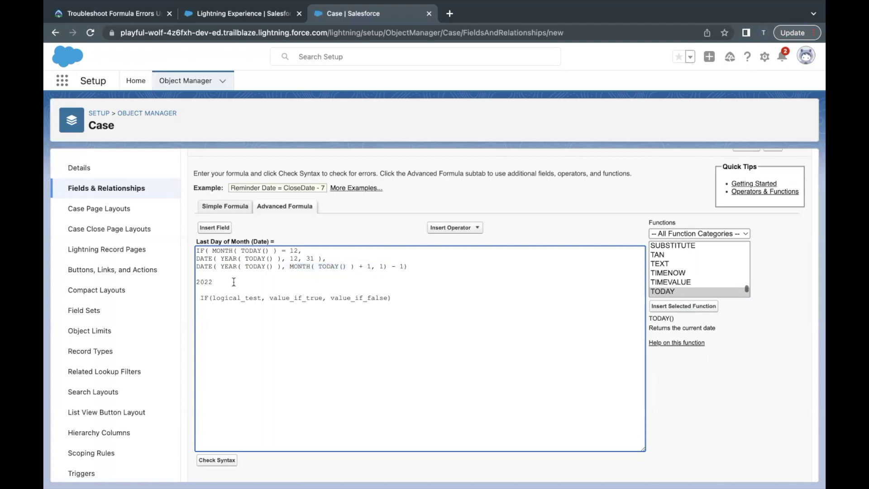
{"action": "type", "text": "/"}
{"action": "left_click_drag", "start_coordinate": [289, 266], "coordinate": [370, 266]}
{"action": "left_click", "coordinate": [236, 282]}
{"action": "type", "text": "11/"}
{"action": "double_click", "coordinate": [382, 266]}
{"action": "left_click", "coordinate": [258, 282]}
{"action": "type", "text": "1/1"}
{"action": "left_click_drag", "start_coordinate": [220, 266], "coordinate": [387, 267]}
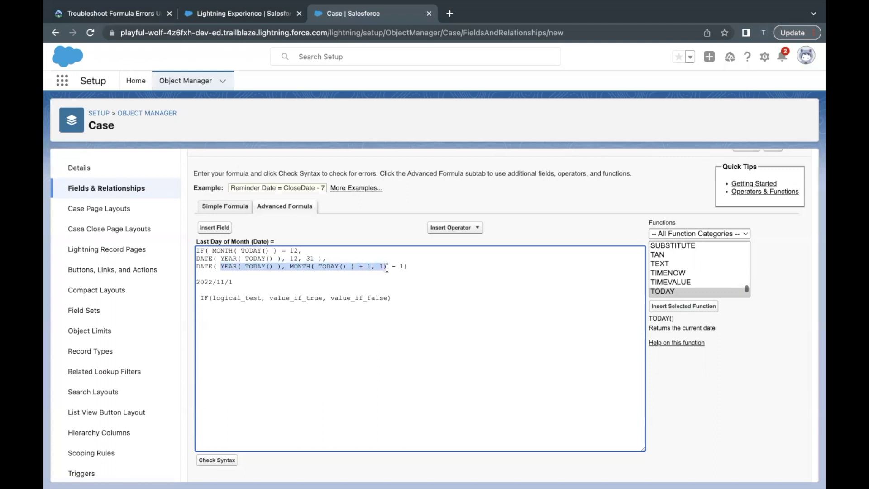
{"action": "left_click", "coordinate": [234, 282]}
{"action": "type", "text": ")"}
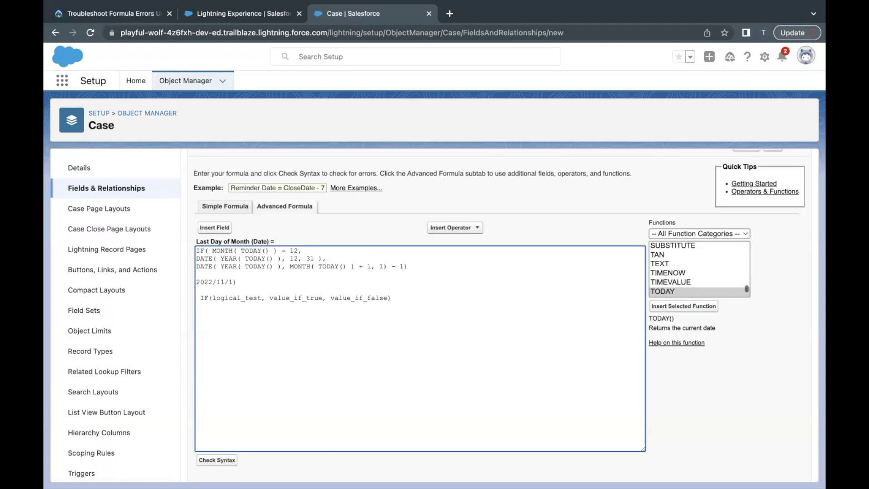
{"action": "left_click", "coordinate": [196, 282]}
{"action": "type", "text": "("}
{"action": "left_click_drag", "start_coordinate": [391, 267], "coordinate": [405, 267]}
{"action": "left_click", "coordinate": [323, 283]}
Add the result 2022/10/31 beneath the scratch expression.
{"action": "left_click_drag", "start_coordinate": [252, 283], "coordinate": [198, 282]}
{"action": "left_click", "coordinate": [199, 282]}
{"action": "left_click_drag", "start_coordinate": [238, 282], "coordinate": [201, 281]}
{"action": "left_click", "coordinate": [201, 282]}
{"action": "left_click_drag", "start_coordinate": [238, 282], "coordinate": [199, 284]}
{"action": "left_click", "coordinate": [199, 285]}
{"action": "type", "text": "2022/10/31"}
{"action": "left_click_drag", "start_coordinate": [238, 290], "coordinate": [194, 290]}
Review the December check and December 31 date, then select all scratch lines.
{"action": "mouse_move", "coordinate": [214, 253]}
{"action": "left_mouse_down"}
{"action": "mouse_move", "coordinate": [306, 250]}
{"action": "mouse_move", "coordinate": [213, 251]}
{"action": "left_mouse_up"}
{"action": "left_click", "coordinate": [305, 249]}
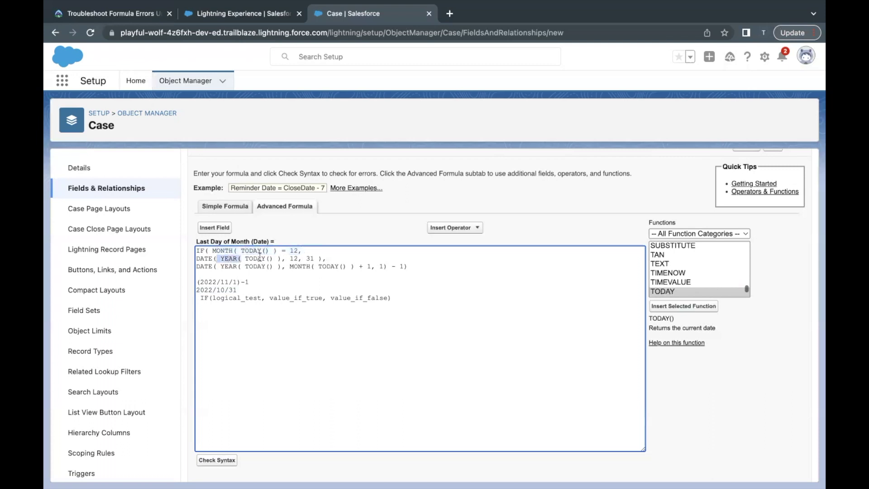
{"action": "left_click_drag", "start_coordinate": [266, 258], "coordinate": [320, 255]}
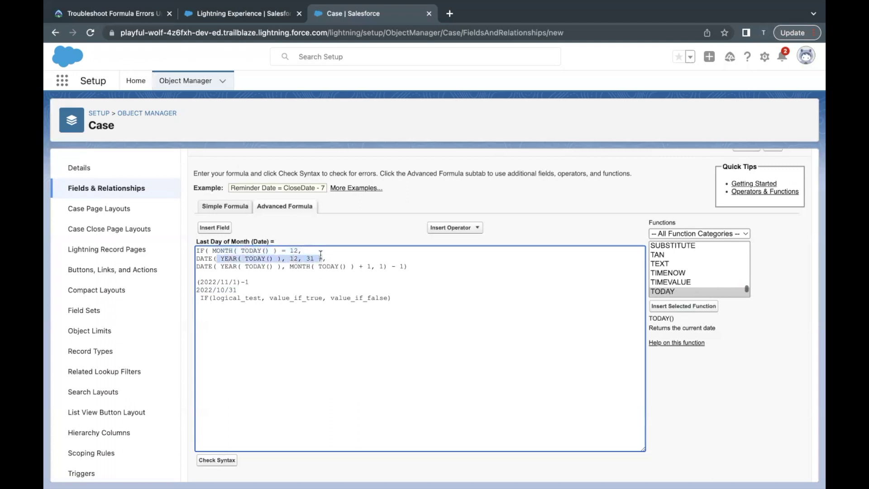
{"action": "left_click_drag", "start_coordinate": [199, 282], "coordinate": [412, 315]}
Delete the scratch lines and IF template, then verify the formula with Check Syntax.
{"action": "key", "text": "BackSpace"}
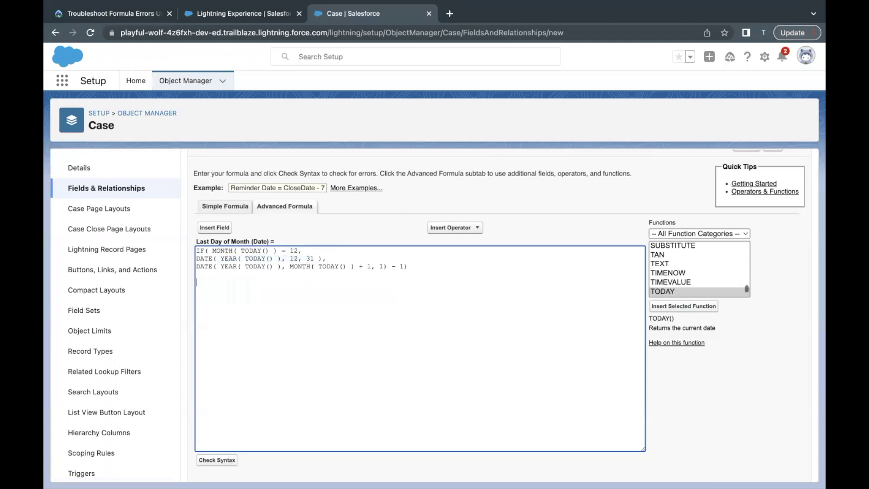
{"action": "scroll", "coordinate": [357, 308], "scroll_direction": "down", "scroll_amount": 3}
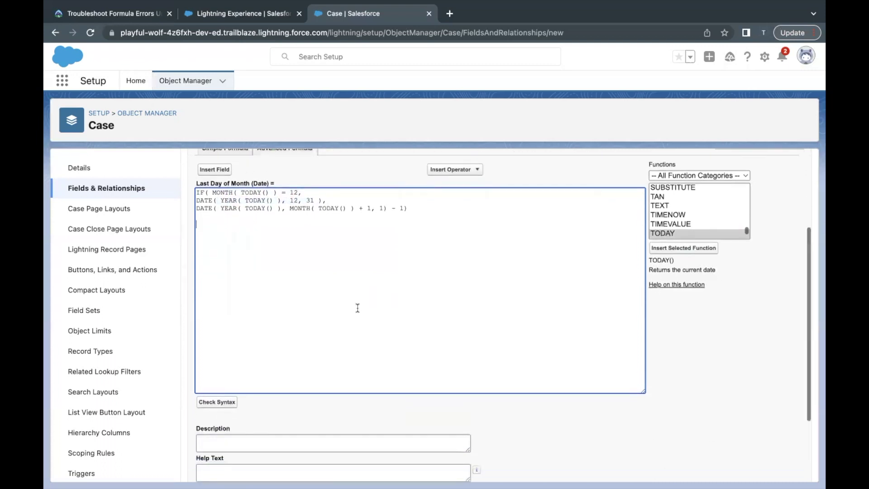
{"action": "scroll", "coordinate": [357, 308], "scroll_direction": "down", "scroll_amount": 1}
{"action": "left_click", "coordinate": [229, 366]}
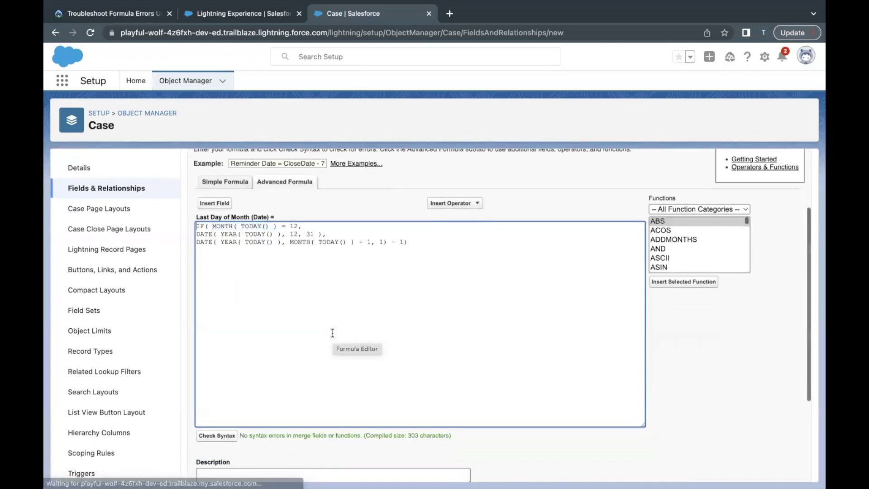
{"action": "scroll", "coordinate": [333, 333], "scroll_direction": "down", "scroll_amount": 6}
{"action": "left_click_drag", "start_coordinate": [261, 300], "coordinate": [355, 324]}
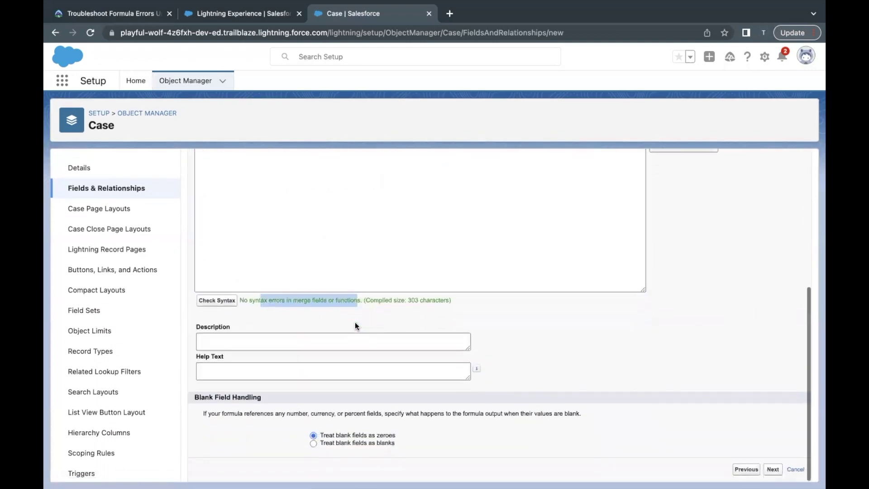
Continue through field-level security and page layouts and save the Last Day of Month field.
{"action": "left_click", "coordinate": [773, 469]}
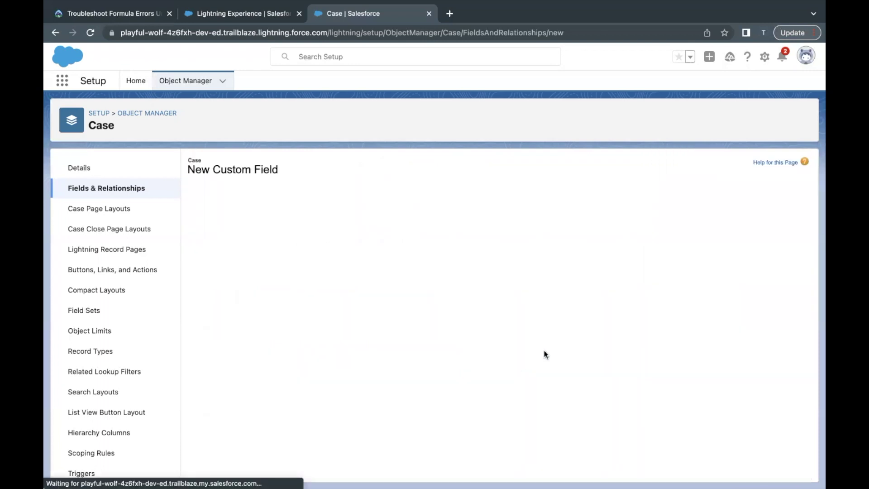
{"action": "scroll", "coordinate": [553, 344], "scroll_direction": "down", "scroll_amount": 5}
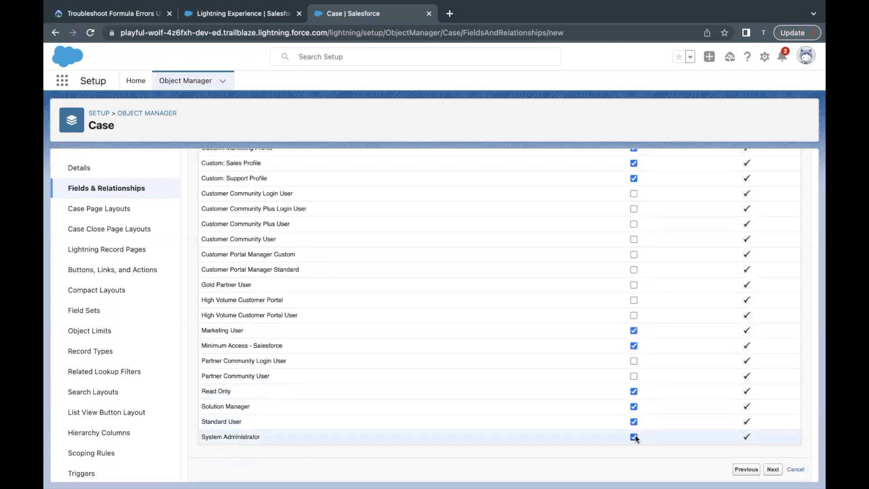
{"action": "scroll", "coordinate": [637, 395], "scroll_direction": "up", "scroll_amount": 5}
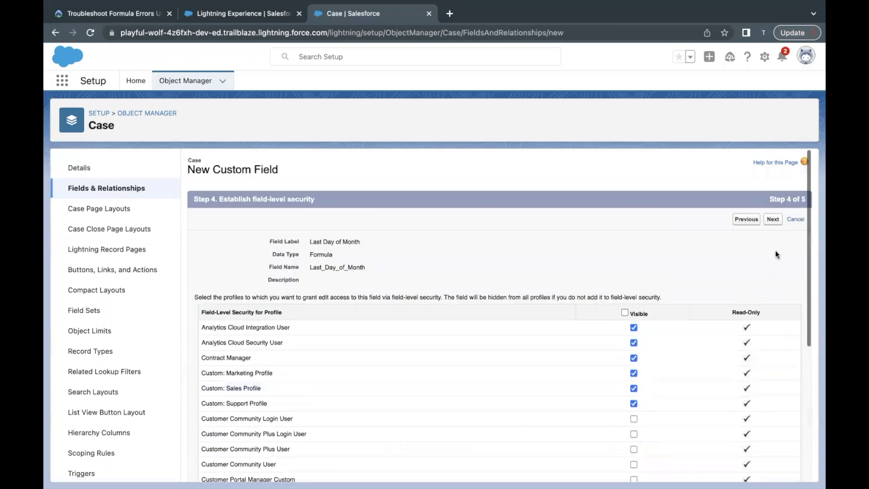
{"action": "left_click", "coordinate": [774, 219]}
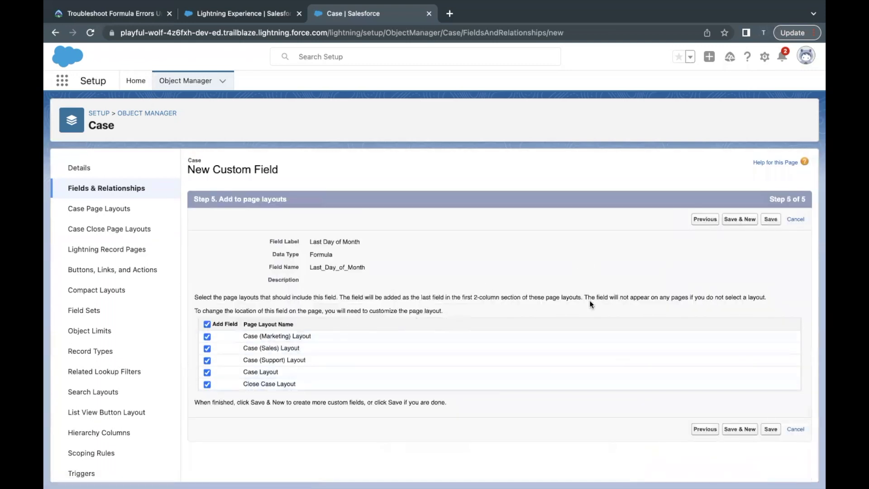
{"action": "left_click", "coordinate": [770, 221]}
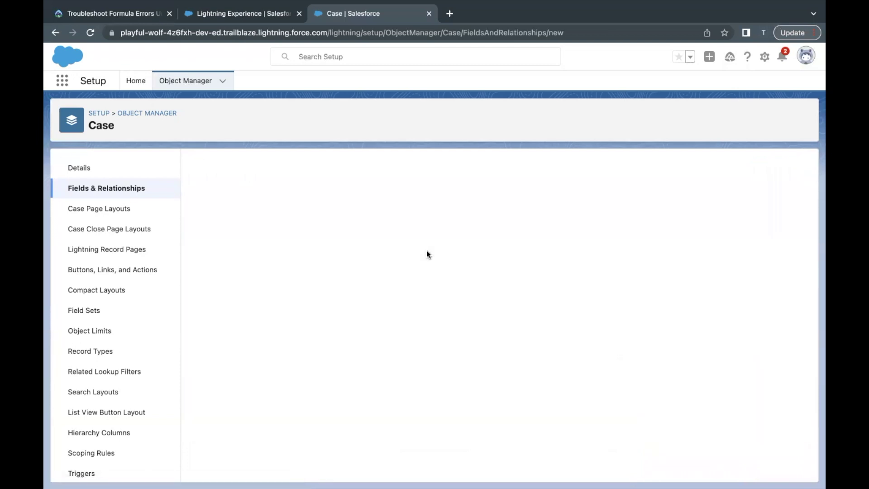
In the playground, open Cases via the App Launcher and open generator failure case 00001000.
{"action": "left_click", "coordinate": [256, 13]}
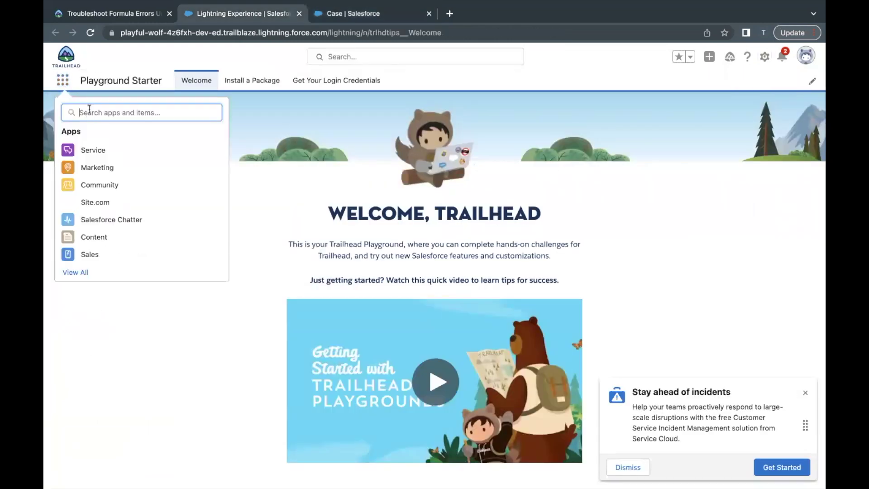
{"action": "type", "text": "cas"}
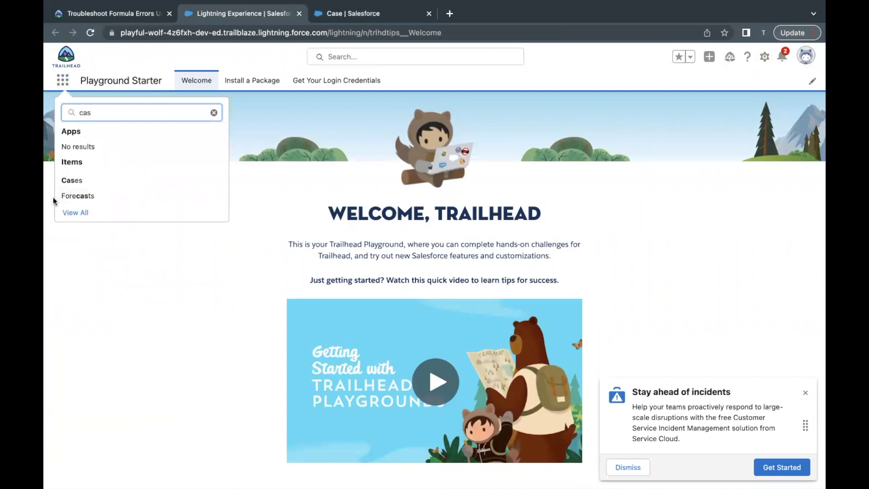
{"action": "left_click", "coordinate": [66, 180]}
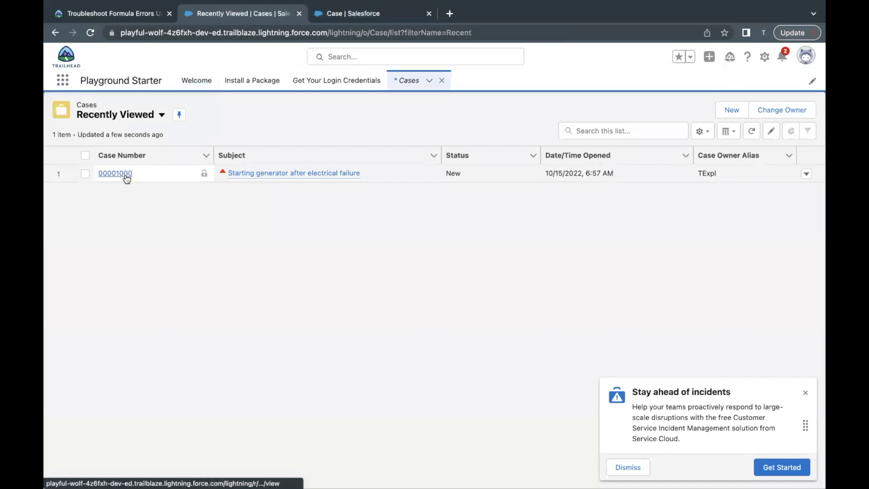
{"action": "left_click", "coordinate": [162, 114]}
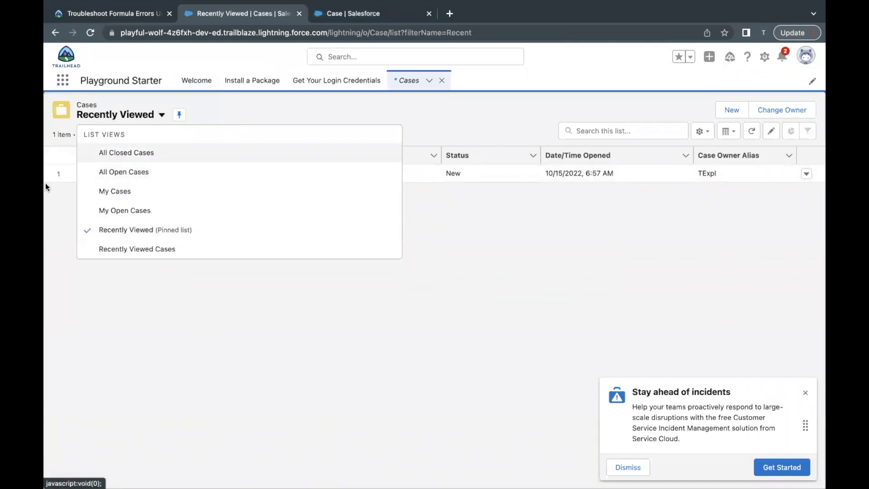
{"action": "left_click", "coordinate": [55, 229]}
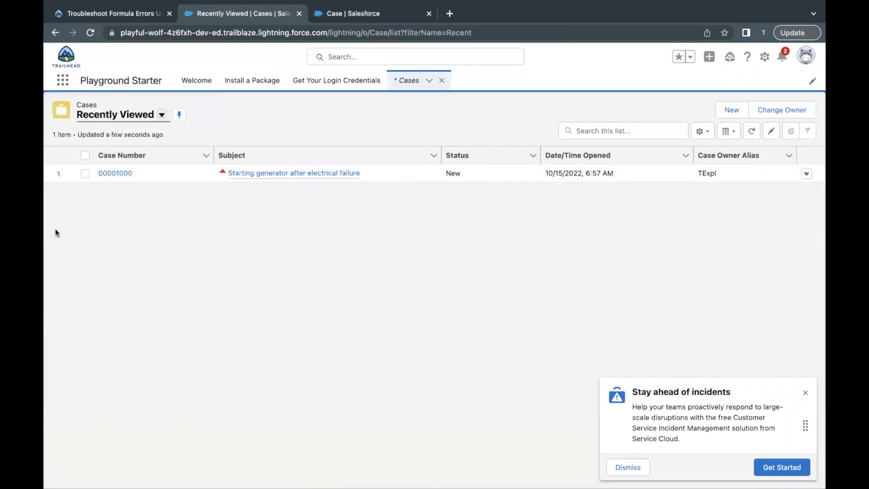
{"action": "left_click", "coordinate": [116, 174]}
{"action": "left_click", "coordinate": [807, 394]}
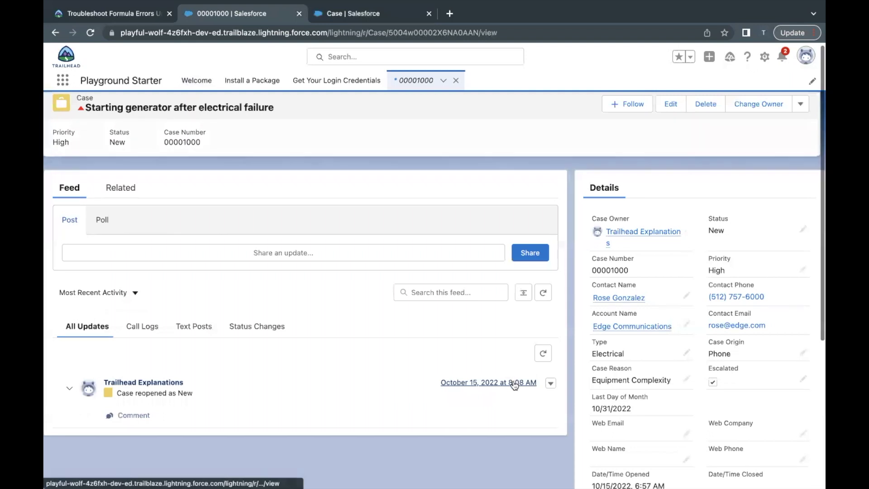
Check that the case's Last Day of Month field shows 10/31/2022.
{"action": "scroll", "coordinate": [513, 385], "scroll_direction": "down", "scroll_amount": 2}
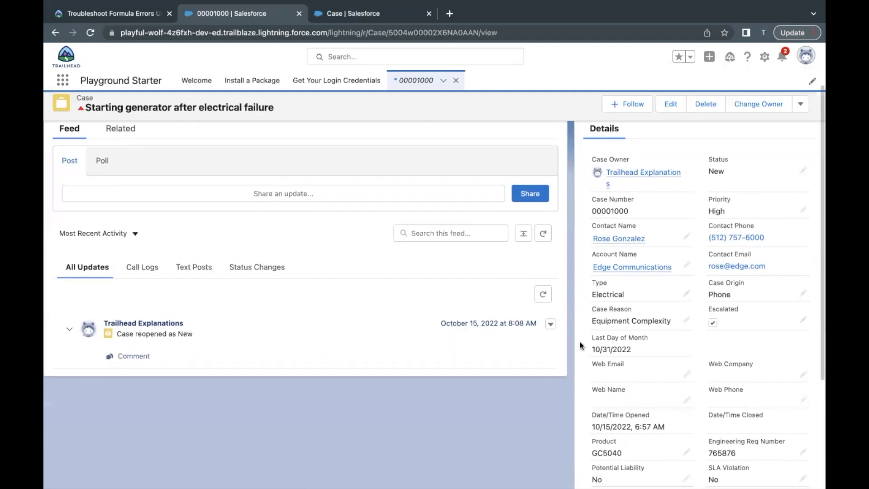
{"action": "left_click_drag", "start_coordinate": [590, 337], "coordinate": [633, 349]}
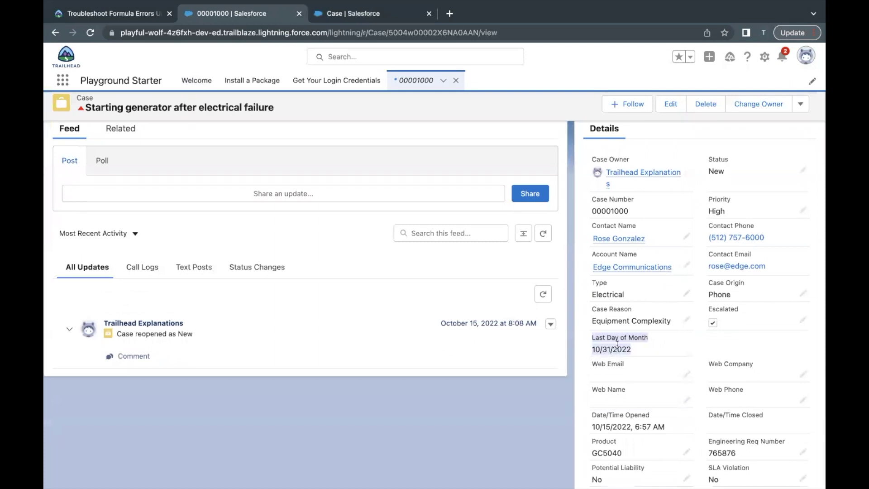
{"action": "left_click", "coordinate": [592, 352]}
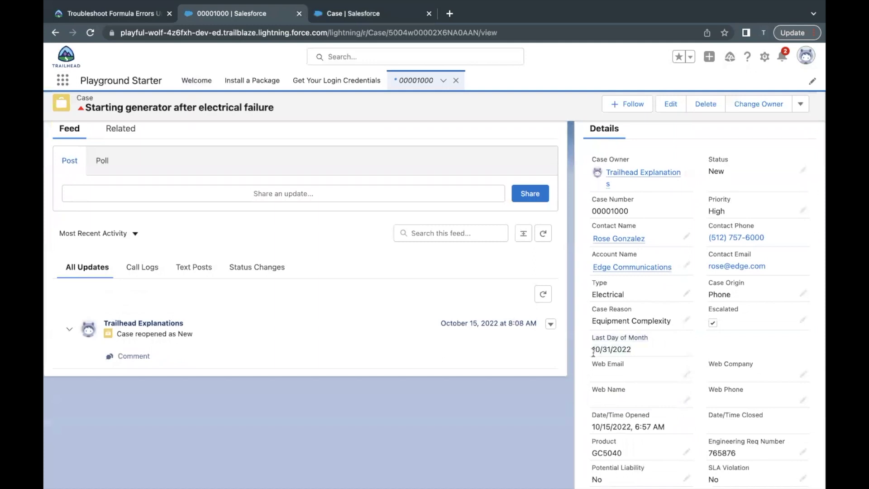
{"action": "left_click_drag", "start_coordinate": [611, 349], "coordinate": [632, 349]}
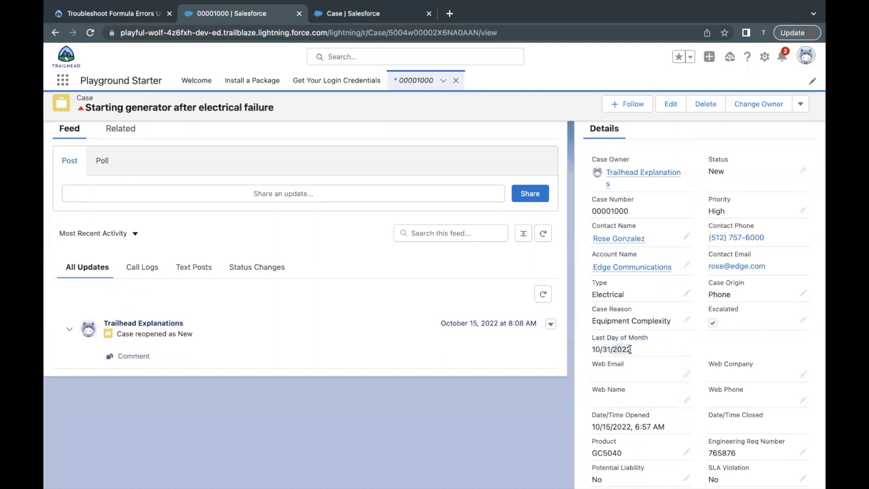
Run Check Challenge to Earn 500 Points for the Last Day of Month formula challenge.
{"action": "left_click", "coordinate": [132, 13]}
{"action": "scroll", "coordinate": [248, 275], "scroll_direction": "down", "scroll_amount": 2}
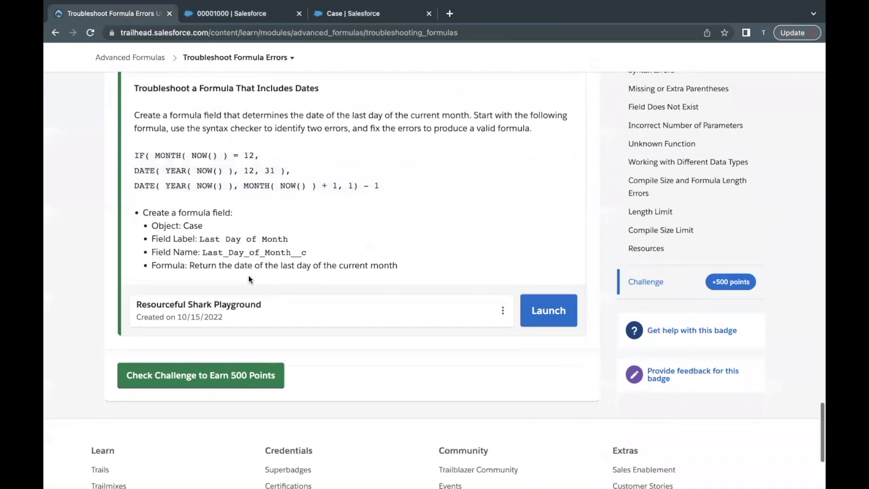
{"action": "left_click", "coordinate": [202, 382]}
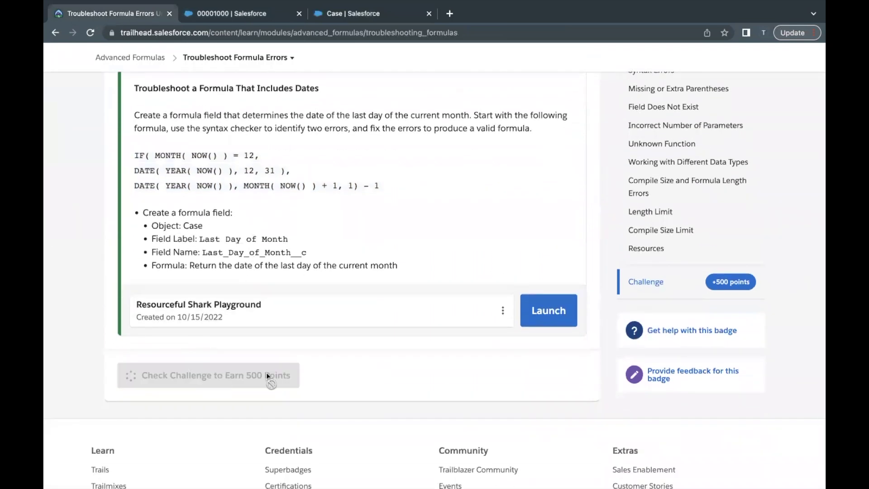
{"action": "scroll", "coordinate": [293, 372], "scroll_direction": "up", "scroll_amount": 1}
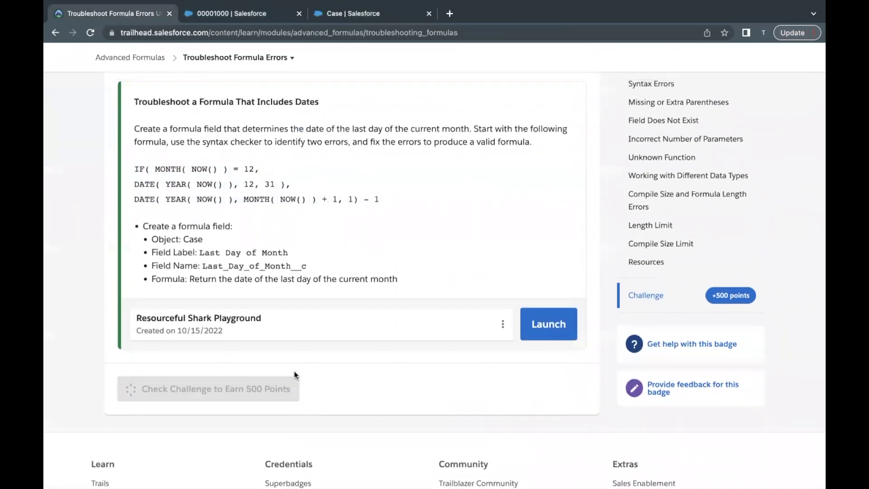